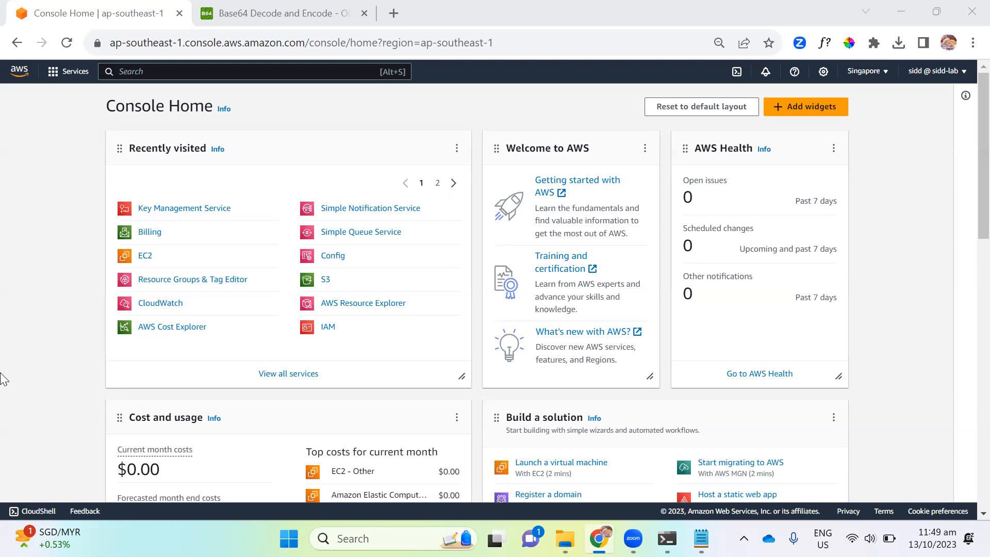
# Step: Open Key Management Service, view the AWS managed keys, and return to the customer-managed keys list
pyautogui.click(192, 209)
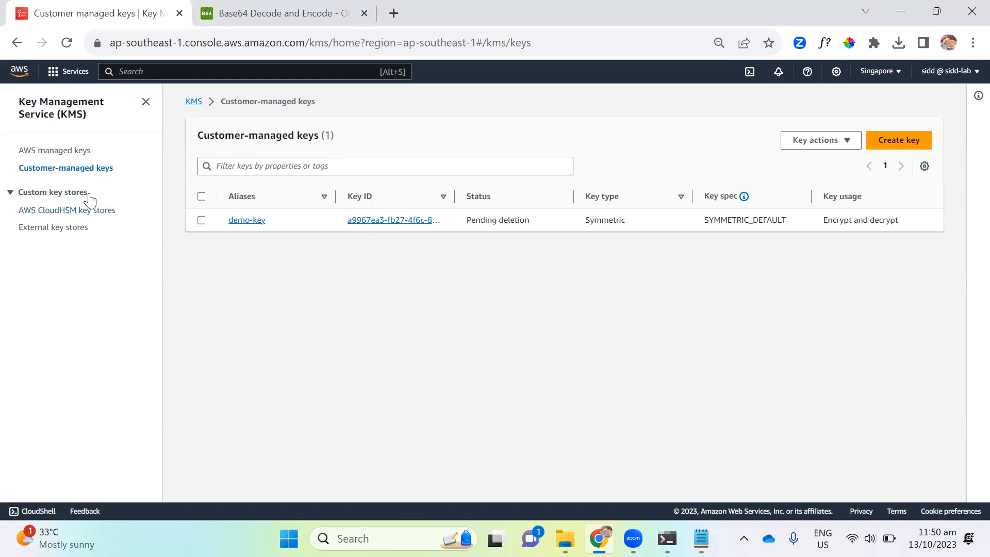
pyautogui.click(73, 152)
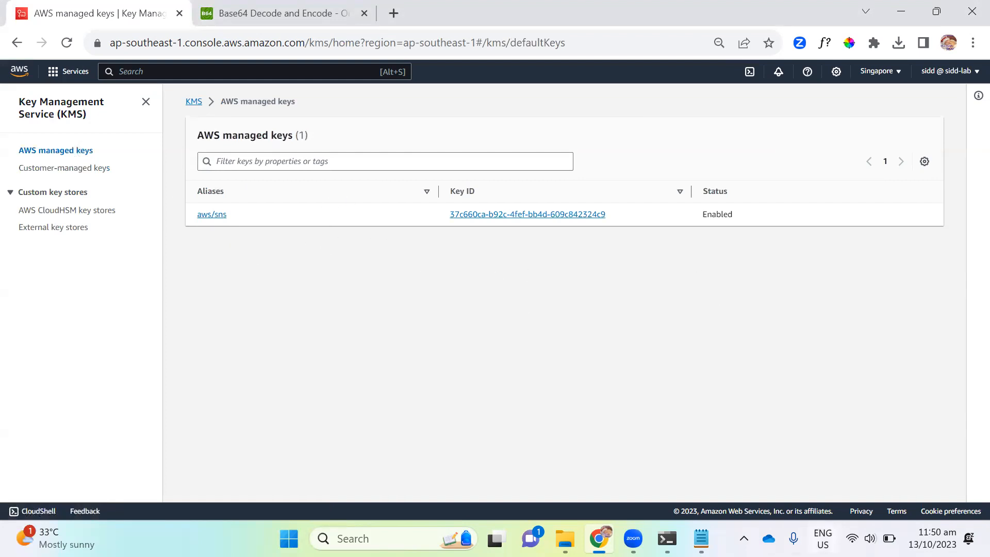
pyautogui.click(87, 169)
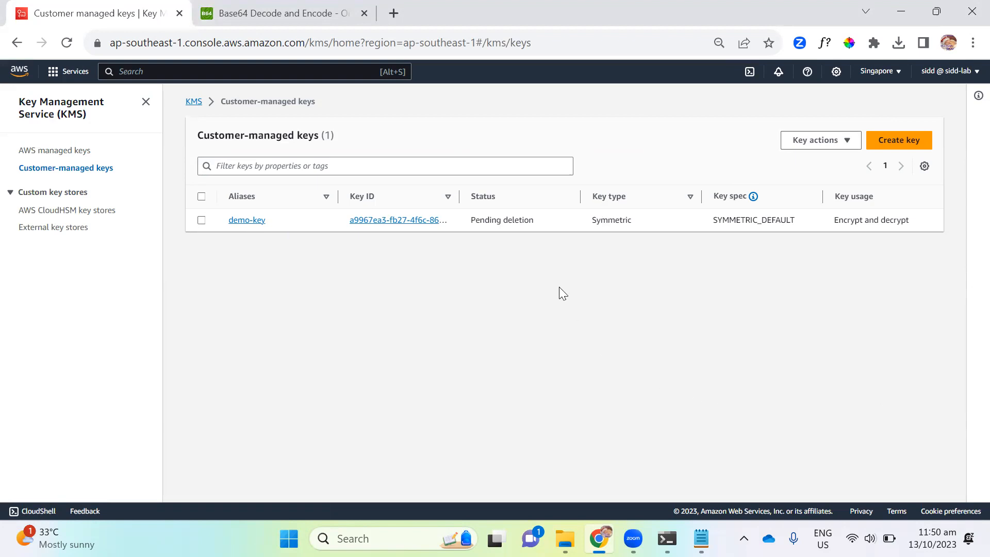
# Step: Start creating a symmetric key for encrypting and decrypting, with the alias demo-key2
pyautogui.click(902, 150)
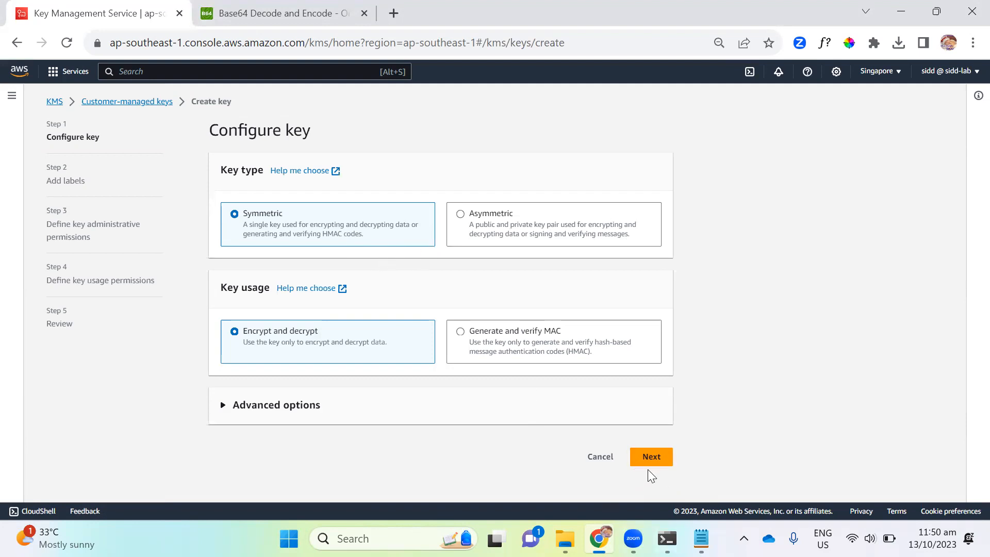
pyautogui.click(657, 460)
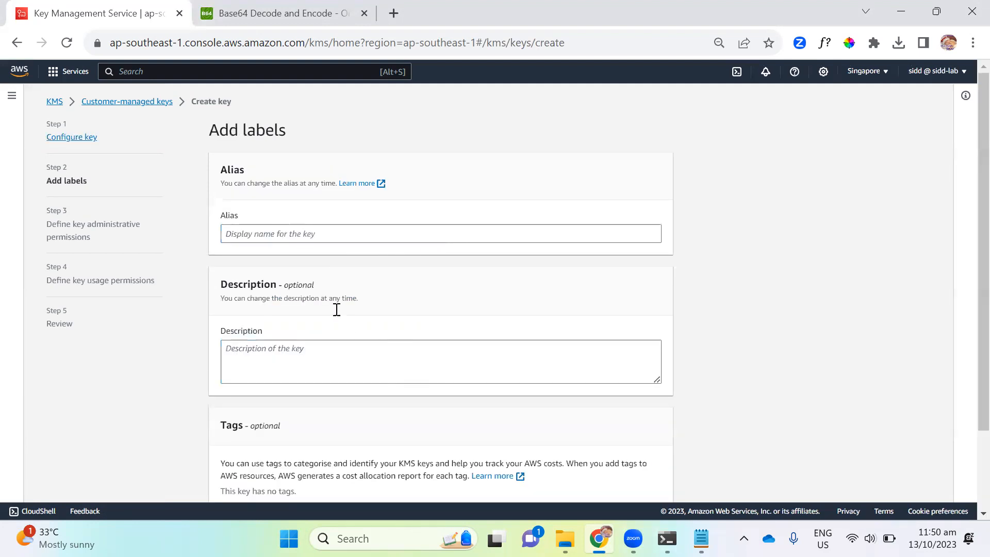
pyautogui.click(300, 229)
pyautogui.write('d')
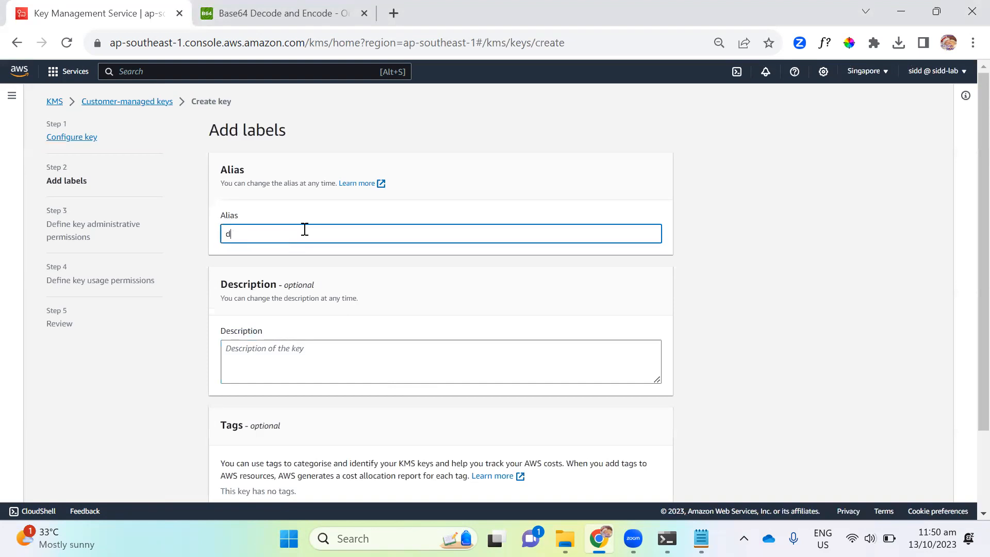
pyautogui.write('emo-key2')
pyautogui.scroll(-2, 521, 323)
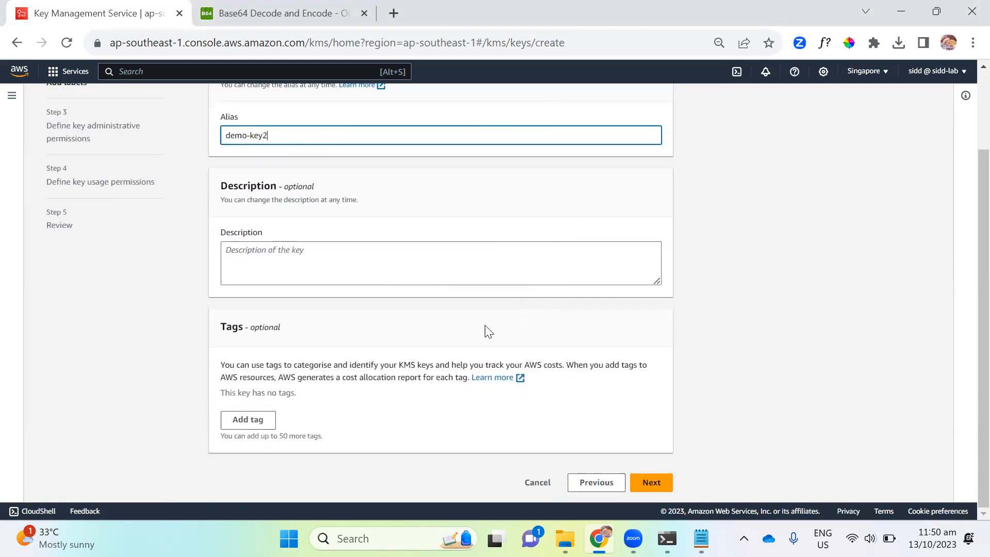
pyautogui.click(651, 483)
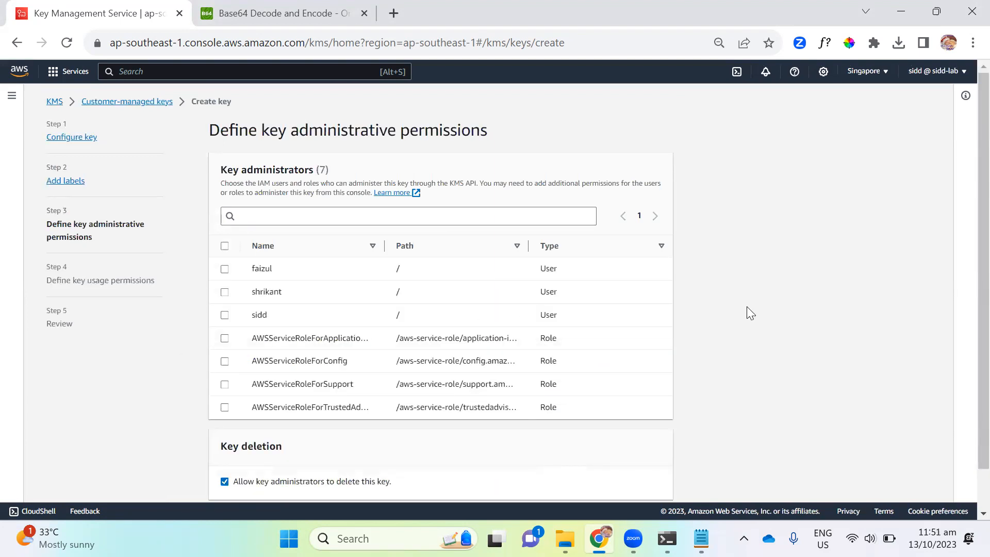
# Step: Assign the third listed IAM user as the key administrator and proceed to the usage permissions
pyautogui.scroll(-1, 752, 309)
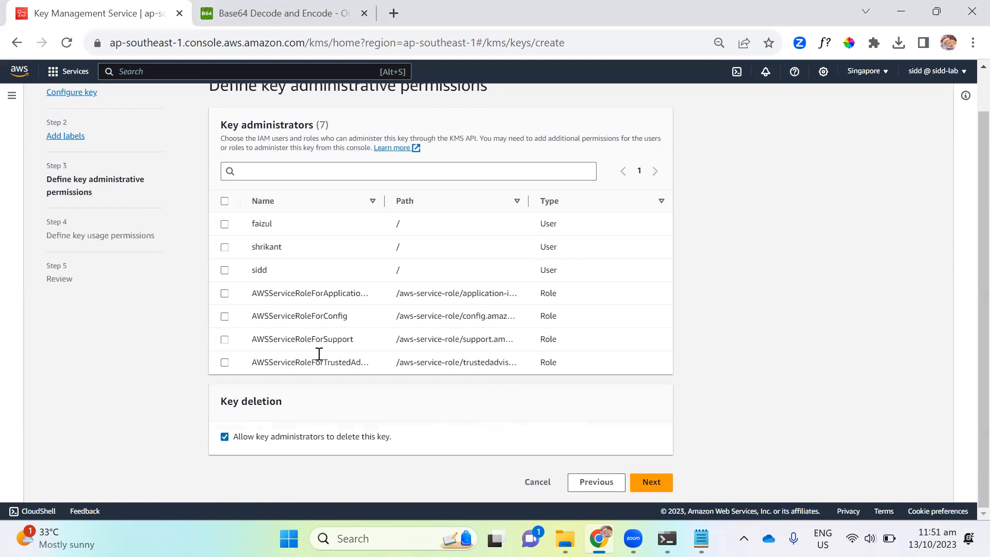
pyautogui.click(225, 271)
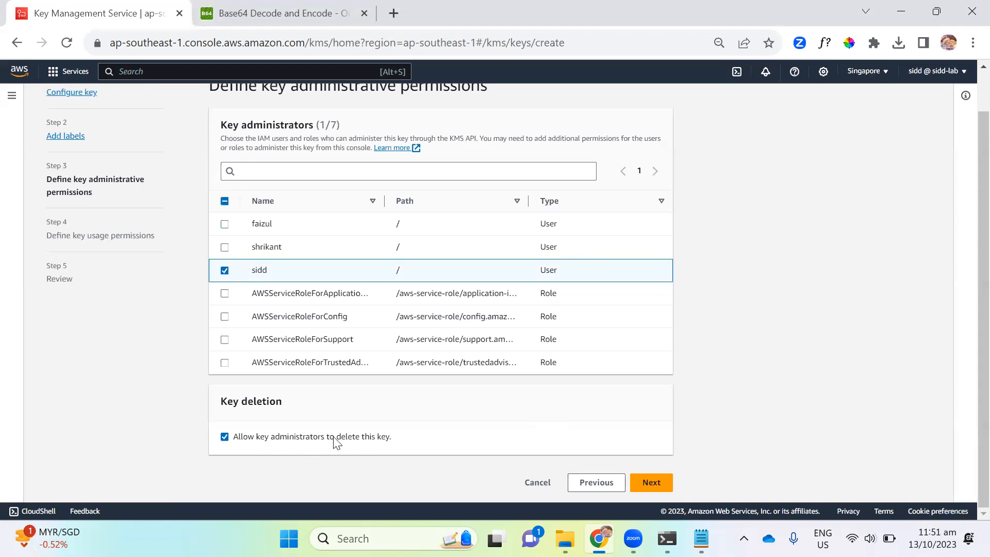
pyautogui.click(660, 482)
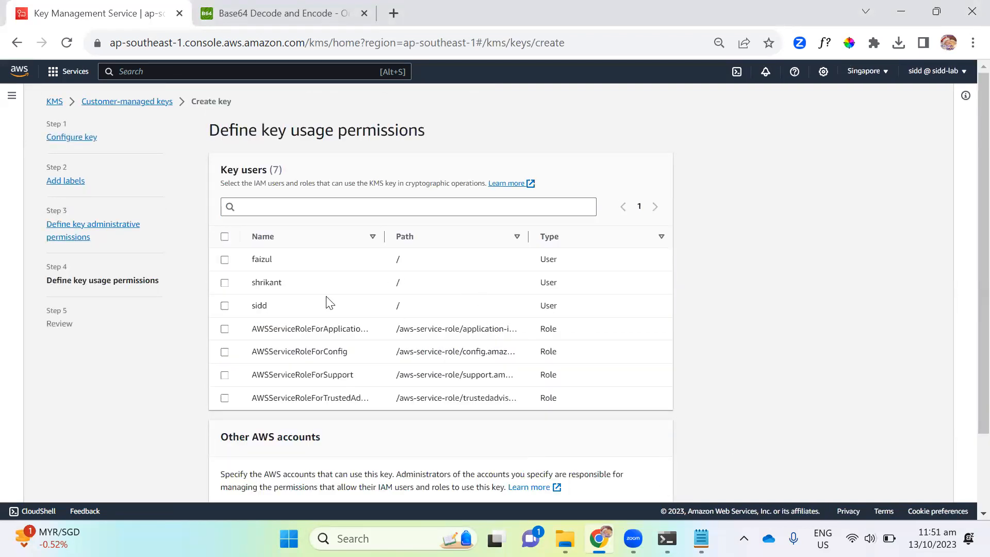
# Step: Grant key usage permissions to the first and third listed IAM users and proceed to the review
pyautogui.click(225, 307)
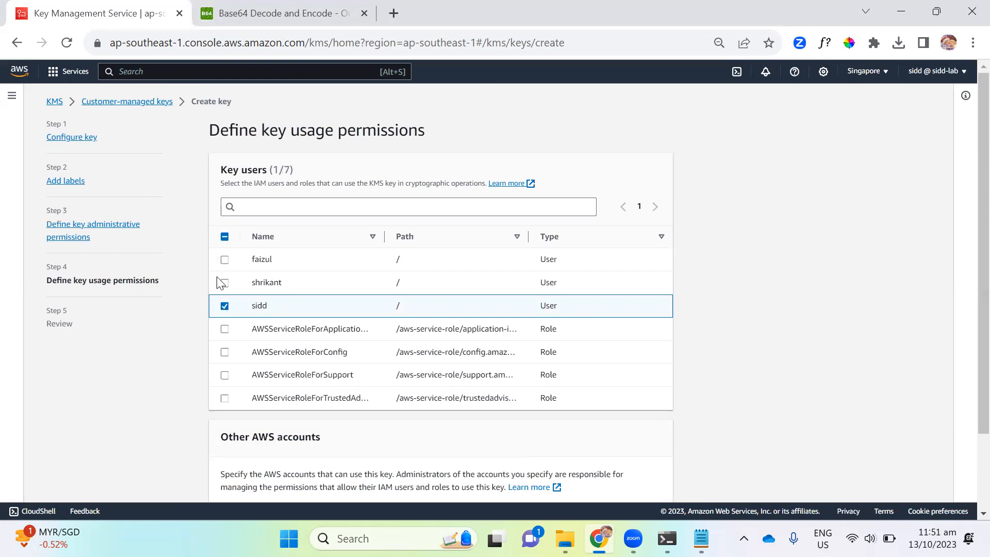
pyautogui.click(225, 262)
pyautogui.scroll(-2, 827, 358)
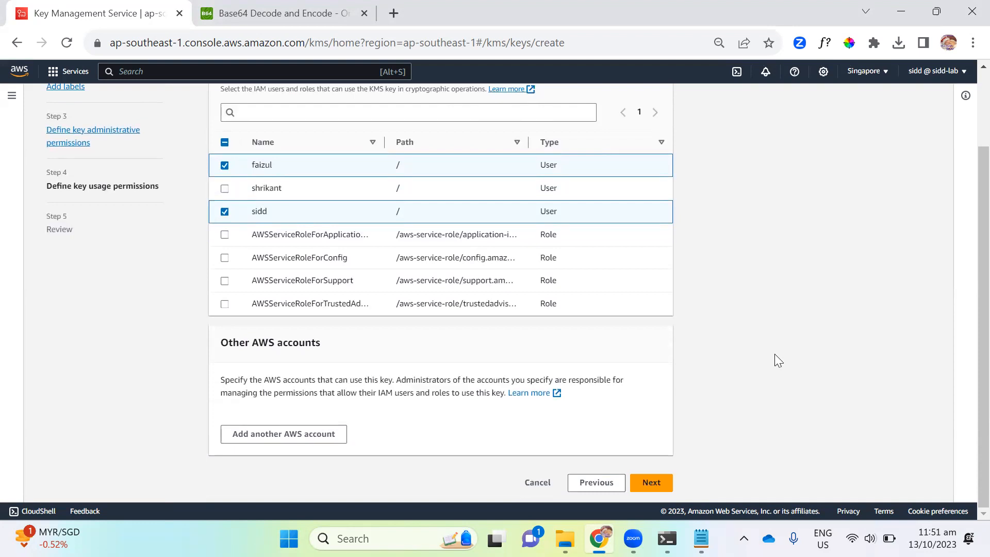
pyautogui.scroll(2, 774, 356)
pyautogui.scroll(-2, 766, 356)
pyautogui.click(667, 483)
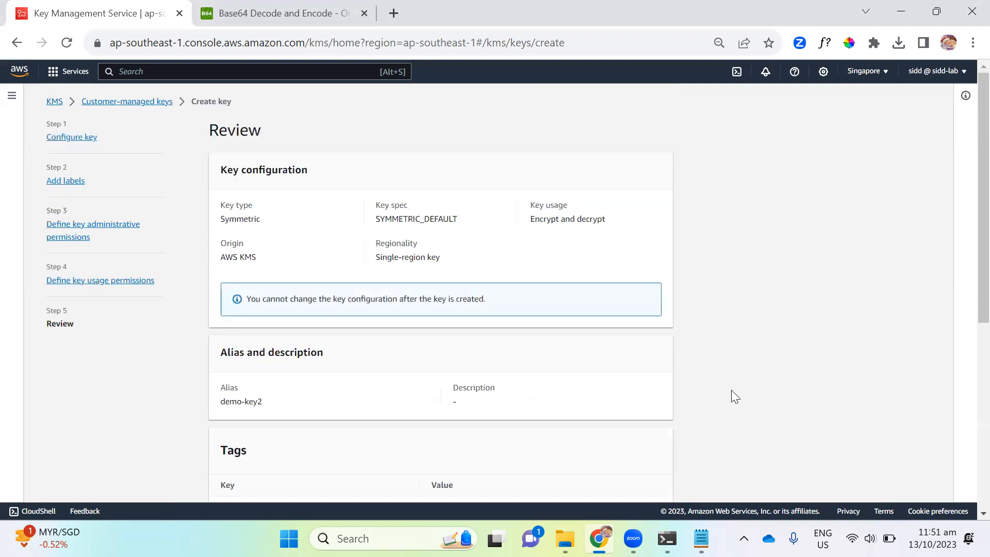
# Step: Review the key configuration and examine the root and administrator statements of the key policy, including the administrator's permitted actions
pyautogui.scroll(-2, 495, 395)
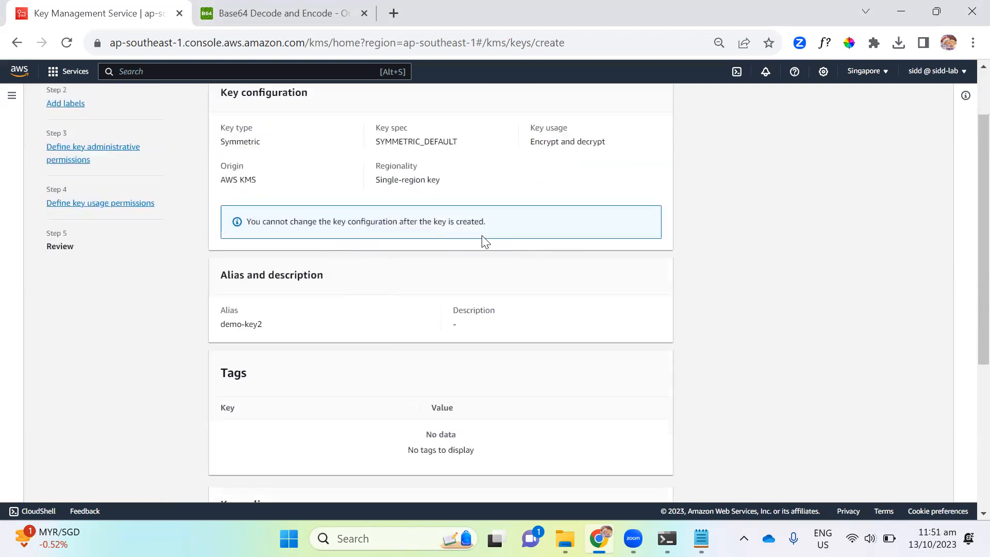
pyautogui.scroll(-1, 514, 317)
pyautogui.scroll(-4, 514, 320)
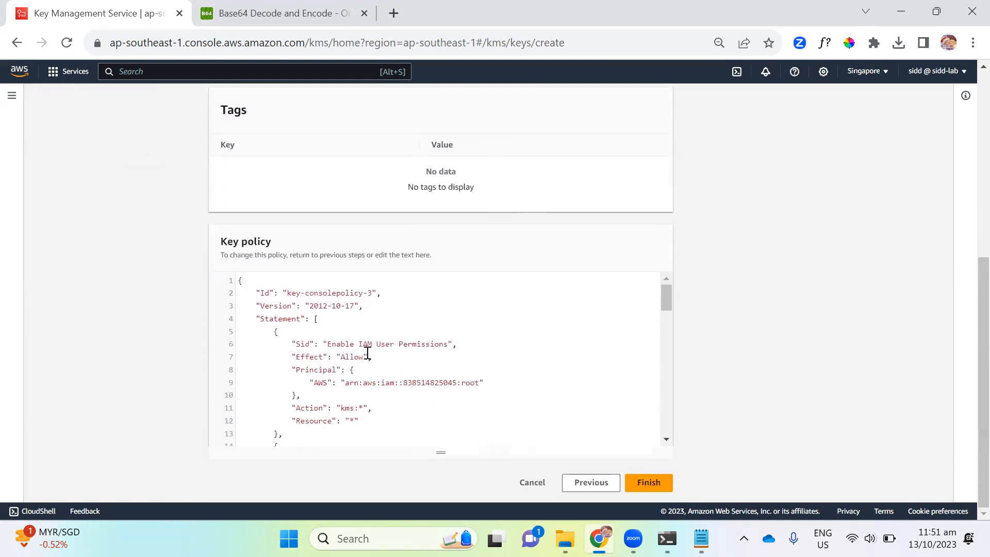
pyautogui.scroll(-3, 357, 329)
pyautogui.scroll(-5, 356, 375)
pyautogui.scroll(3, 355, 375)
pyautogui.moveTo(666, 333); pyautogui.dragTo(672, 300)
pyautogui.moveTo(672, 306); pyautogui.dragTo(649, 349)
pyautogui.scroll(1, 547, 361)
pyautogui.scroll(2, 548, 364)
pyautogui.moveTo(483, 338); pyautogui.dragTo(524, 334)
pyautogui.scroll(-3, 537, 364)
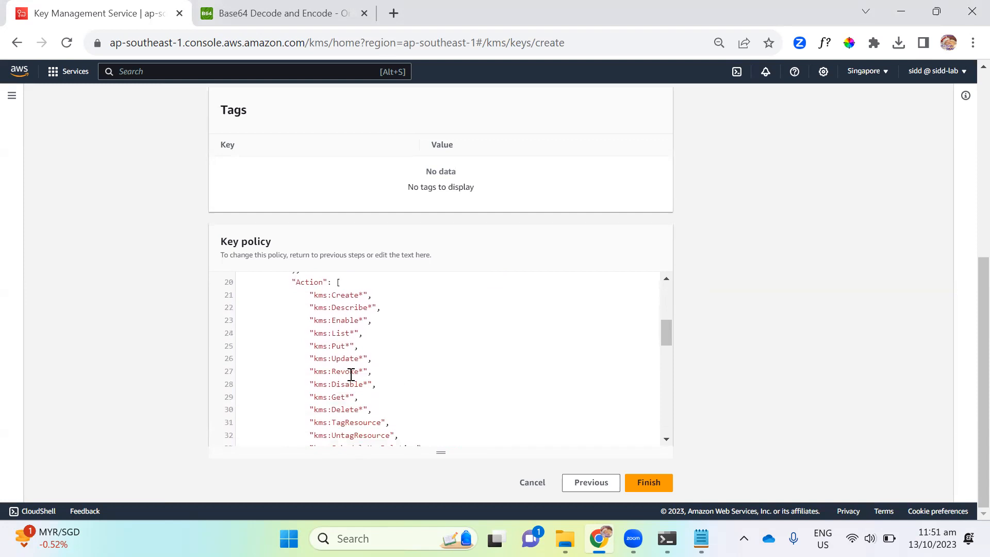
pyautogui.moveTo(379, 411); pyautogui.dragTo(306, 409)
# Step: Examine the key policy's usage statement with its users and encryption actions, and the statement on attaching persistent resources
pyautogui.scroll(-3, 388, 394)
pyautogui.scroll(-2, 459, 378)
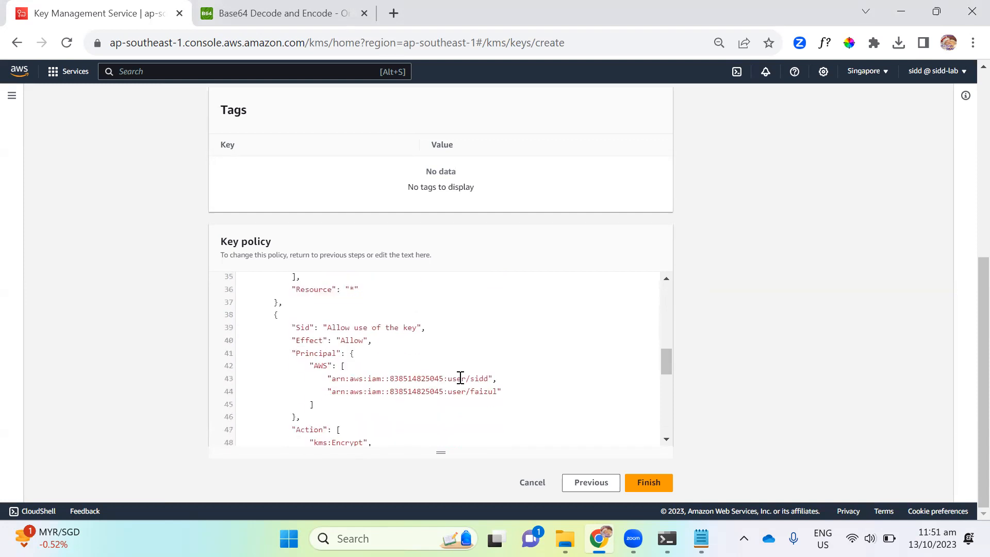
pyautogui.scroll(-2, 467, 368)
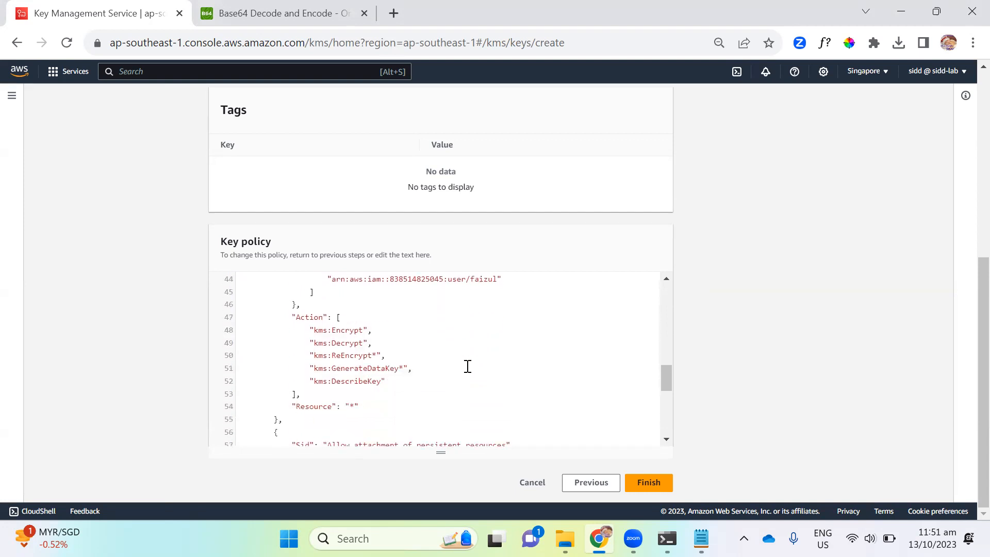
pyautogui.moveTo(380, 382); pyautogui.dragTo(369, 348)
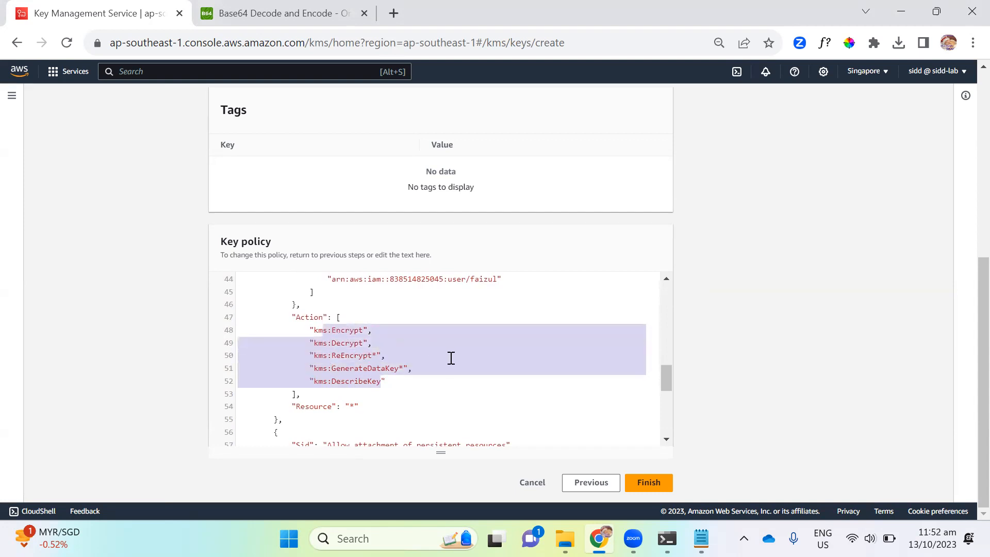
pyautogui.scroll(-4, 450, 358)
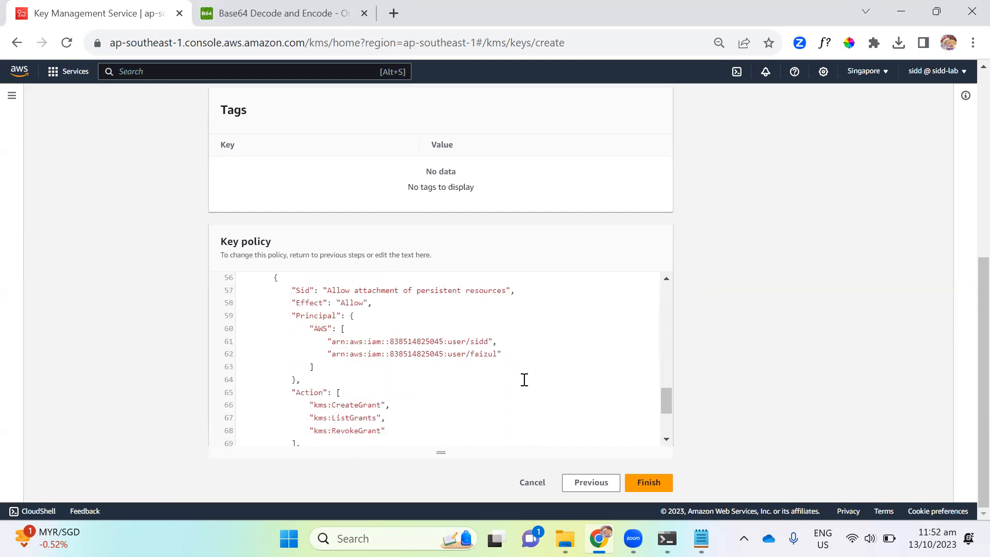
pyautogui.scroll(-3, 521, 376)
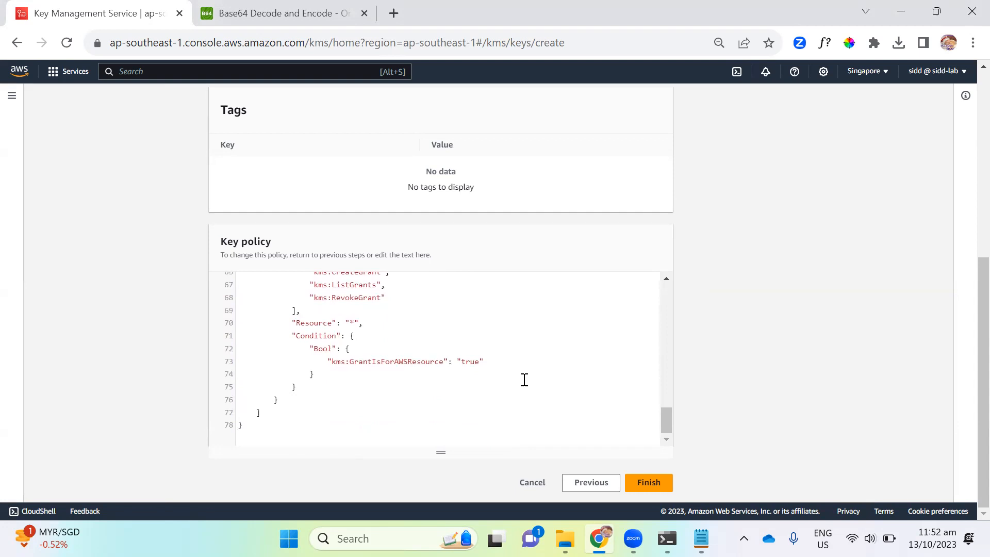
# Step: Finish creating the key and widen the Key ID column so the full IDs fit
pyautogui.click(649, 483)
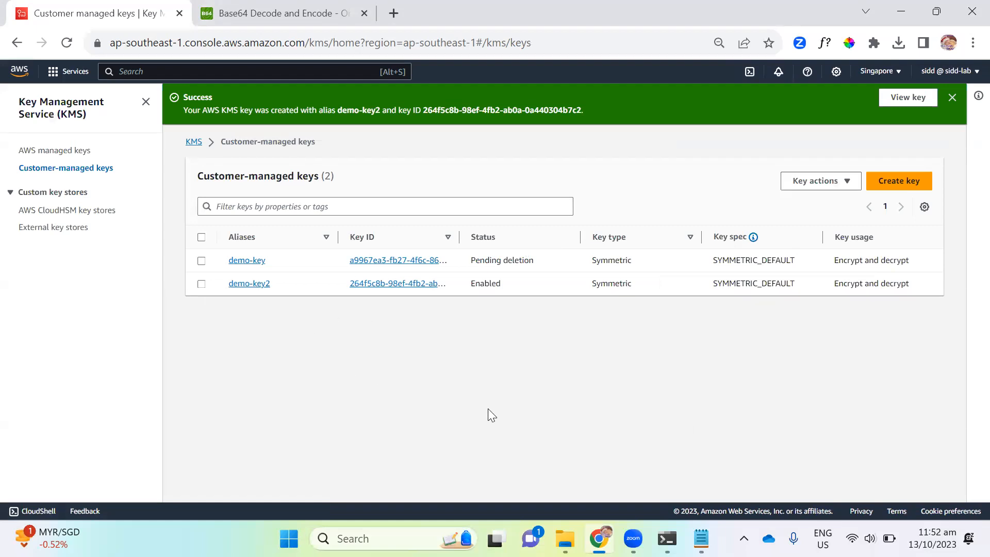
pyautogui.moveTo(458, 236); pyautogui.dragTo(535, 237)
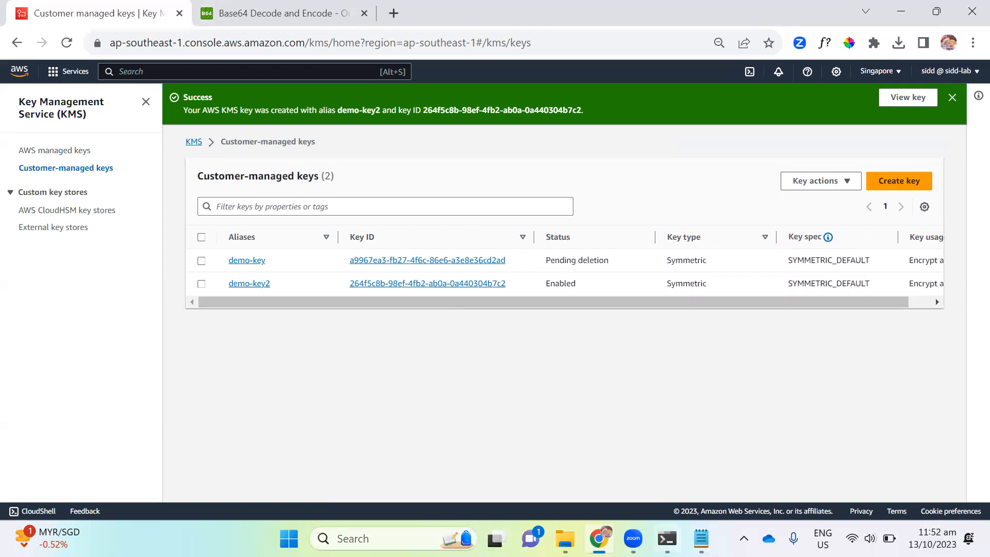
# Step: Switch to the Command Prompt, list the IAM users with aws iam list-users, and list the folder contents with dir
pyautogui.click(666, 538)
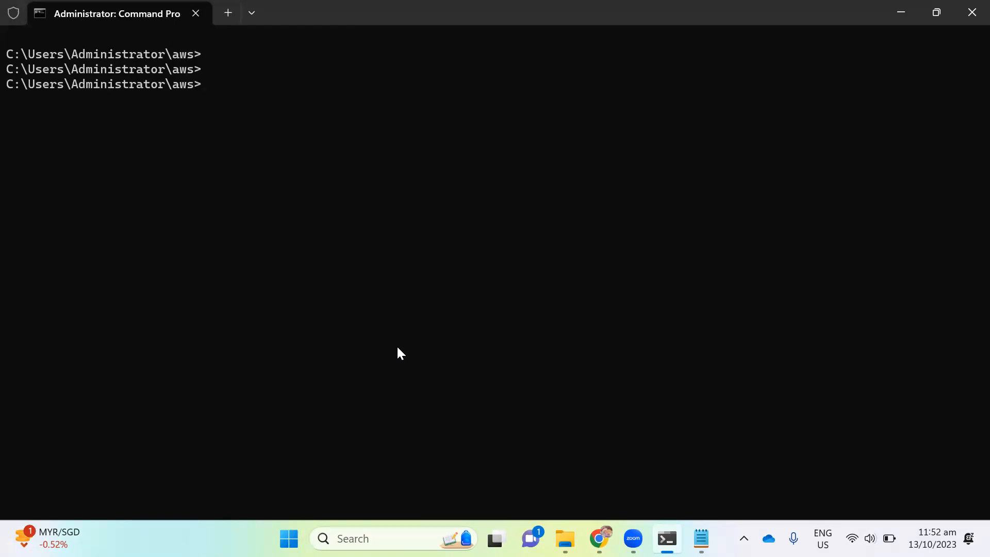
pyautogui.press('Return')
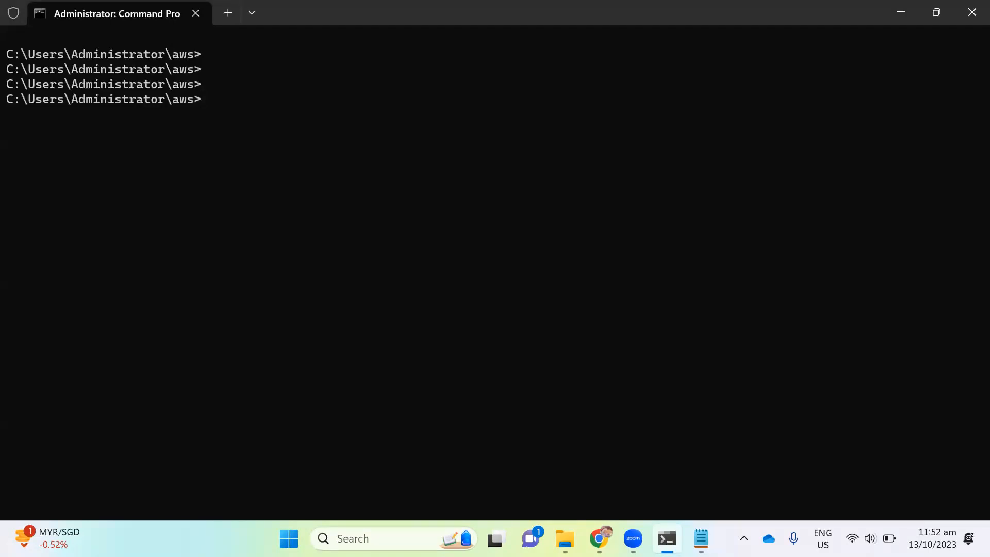
pyautogui.write('aws iam list-users')
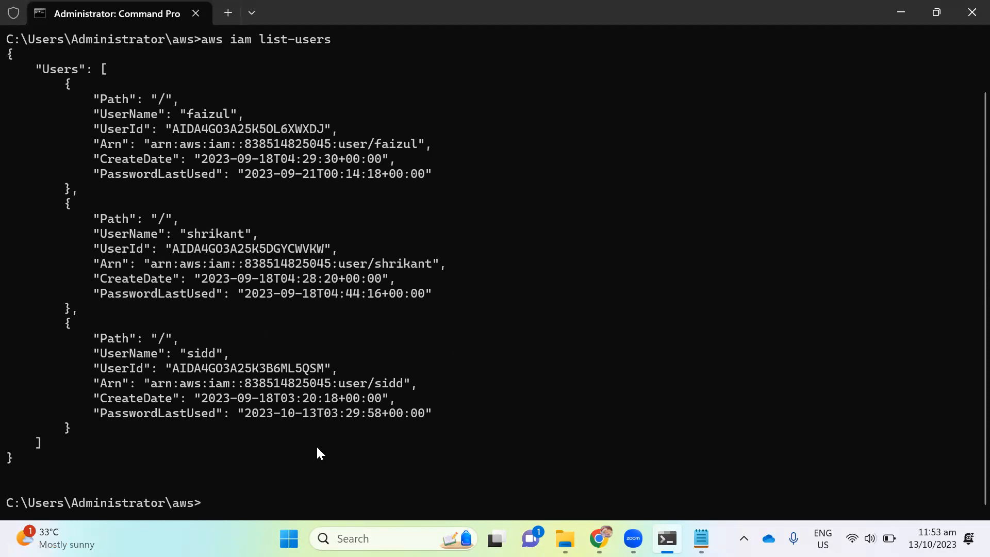
pyautogui.write('dir')
pyautogui.press('Return')
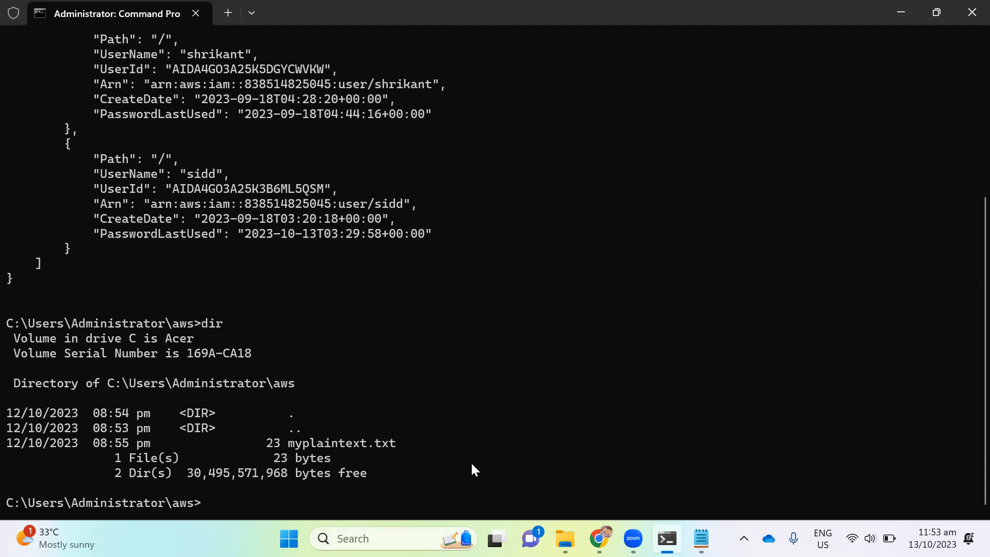
# Step: Switch to File Explorer, open myplaintext in Notepad to check its text, and minimise the Notepad window
pyautogui.click(565, 538)
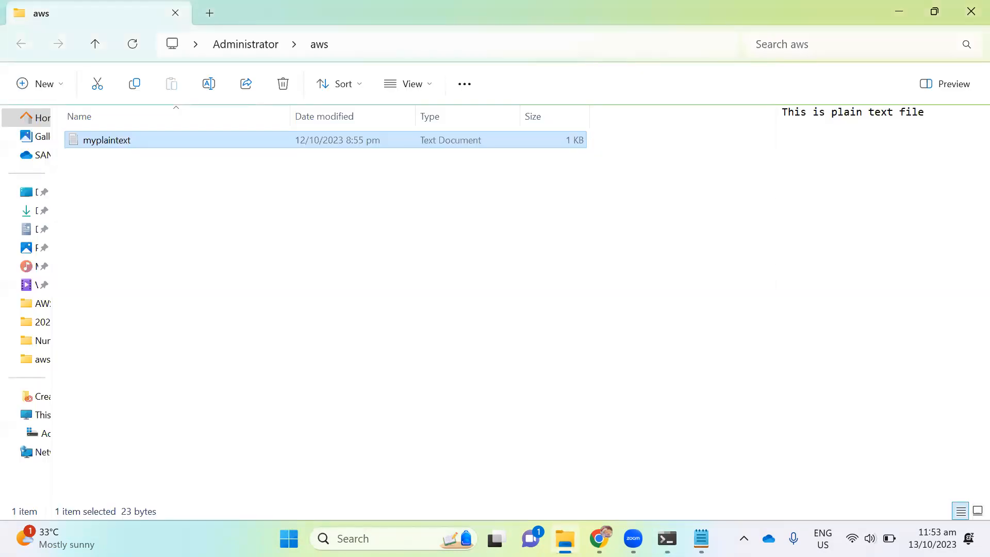
pyautogui.doubleClick(146, 148)
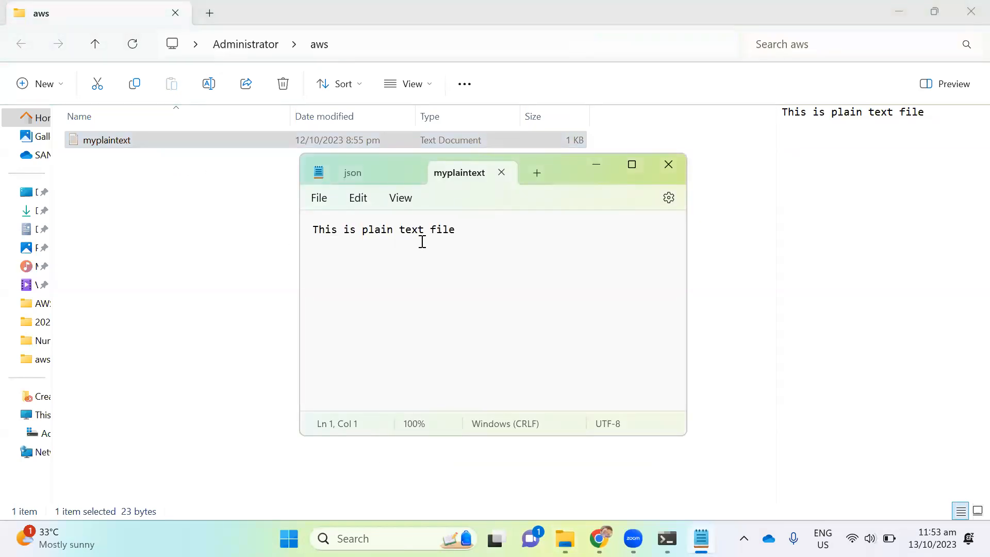
pyautogui.moveTo(471, 237); pyautogui.dragTo(311, 230)
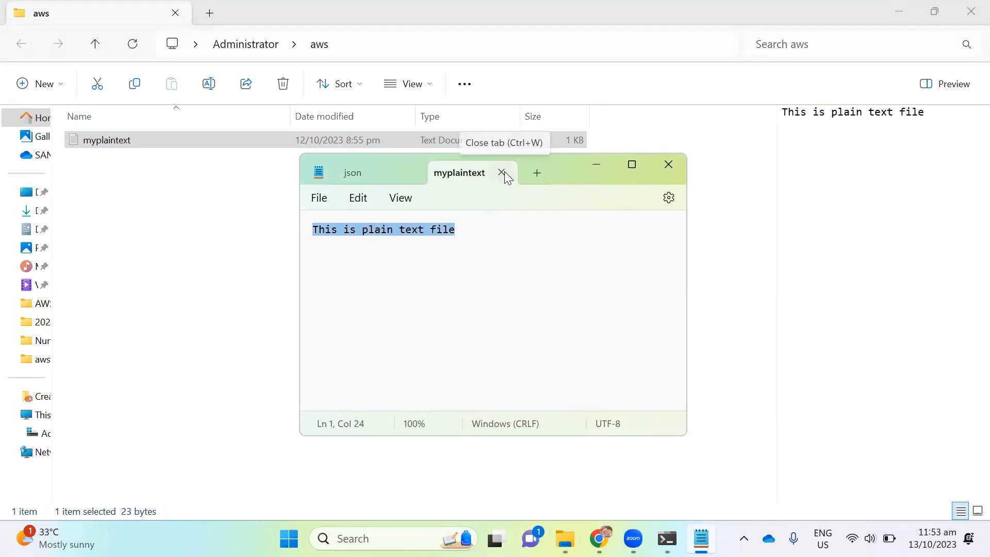
pyautogui.click(598, 166)
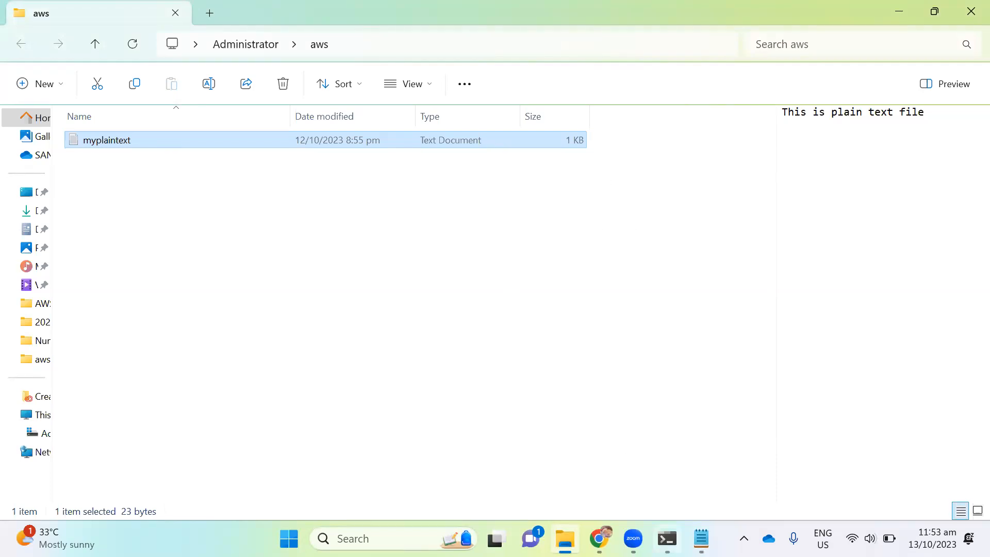
# Step: Return to the Command Prompt and bring up the json notes in Notepad with the saved aws kms commands
pyautogui.click(617, 466)
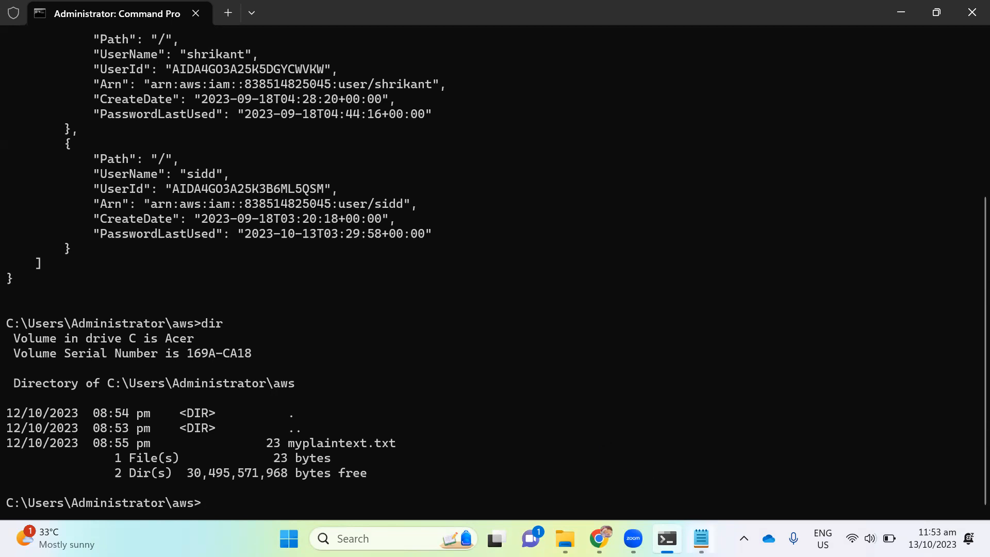
pyautogui.click(701, 538)
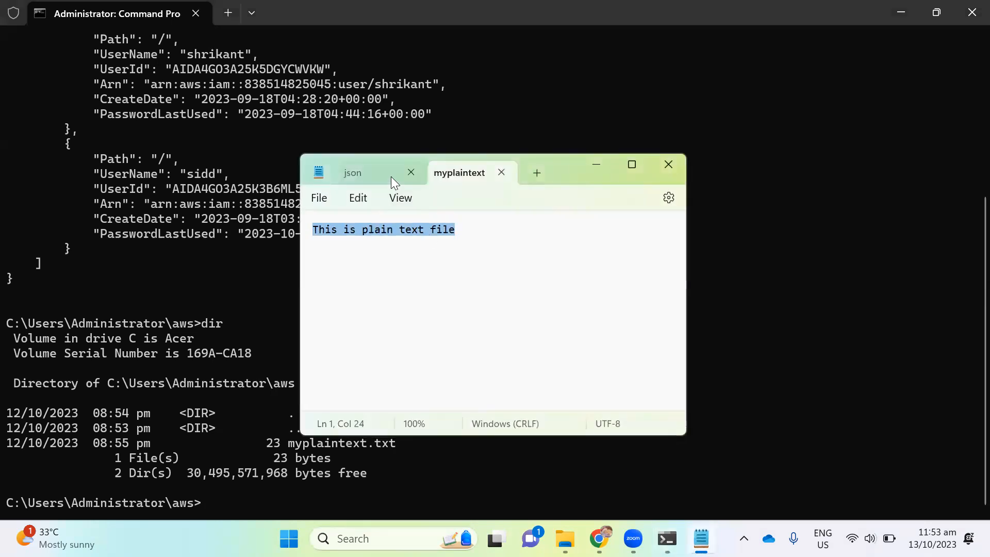
pyautogui.click(390, 177)
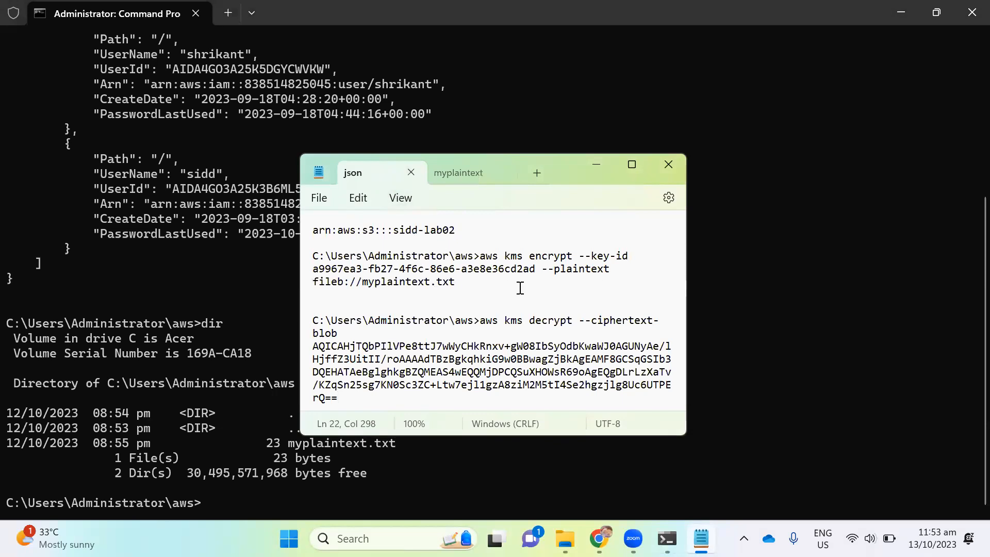
# Step: Examine the parts of the saved aws kms encrypt command in the json notes: the command, --key-id and --plaintext fileb://myplaintext.txt
pyautogui.moveTo(480, 255); pyautogui.dragTo(584, 258)
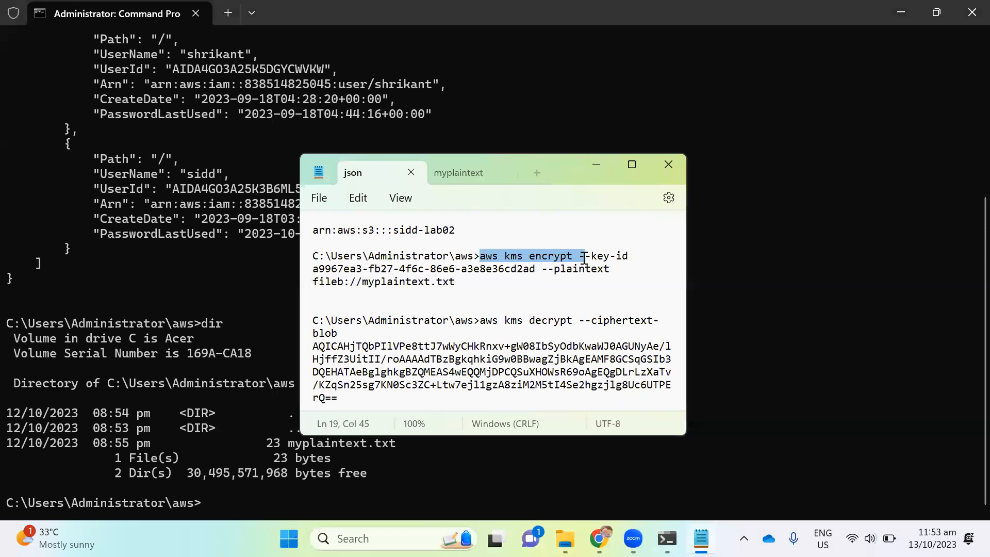
pyautogui.click(515, 255)
pyautogui.doubleClick(515, 256)
pyautogui.doubleClick(532, 256)
pyautogui.click(581, 256)
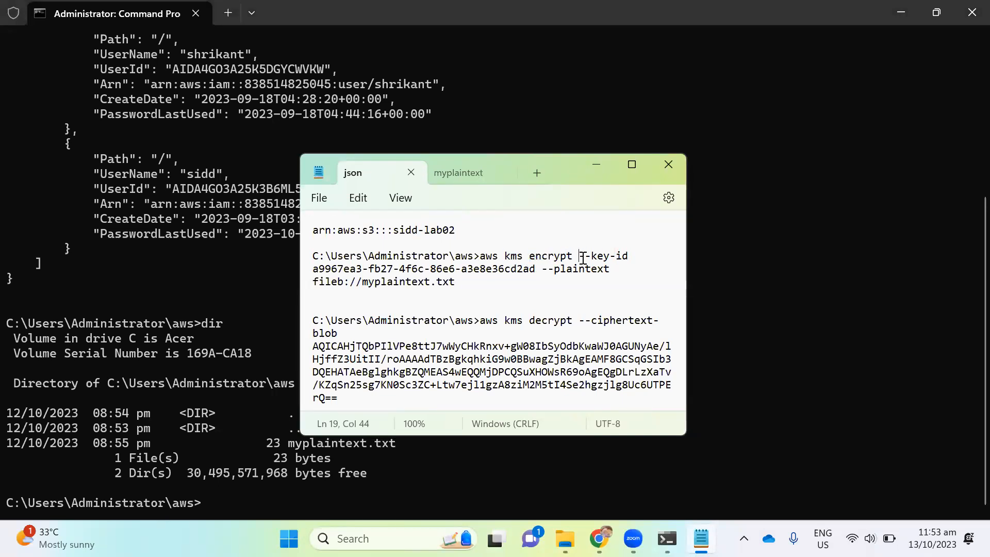
pyautogui.moveTo(582, 258); pyautogui.dragTo(632, 259)
pyautogui.moveTo(536, 268); pyautogui.dragTo(602, 280)
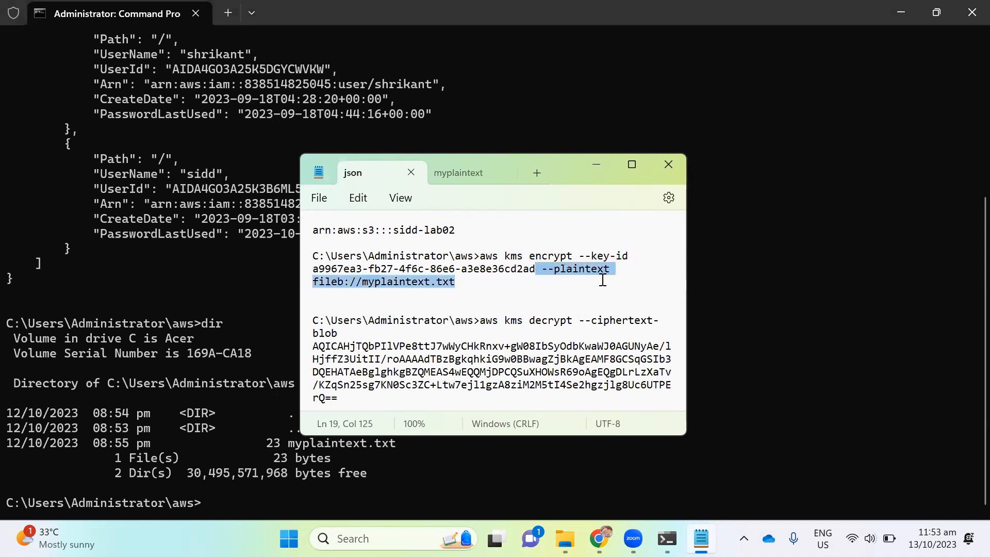
# Step: Copy the whole saved aws kms encrypt command from the json notes and paste it at the Command Prompt
pyautogui.moveTo(480, 255); pyautogui.dragTo(533, 277)
pyautogui.hotkey('ctrl', 'c')
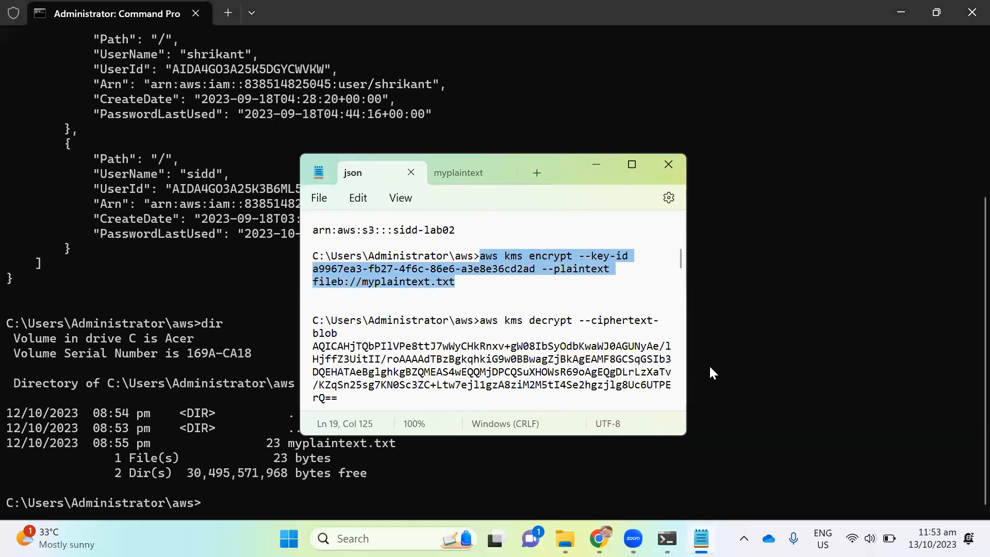
pyautogui.click(736, 366)
pyautogui.hotkey('ctrl', 'v')
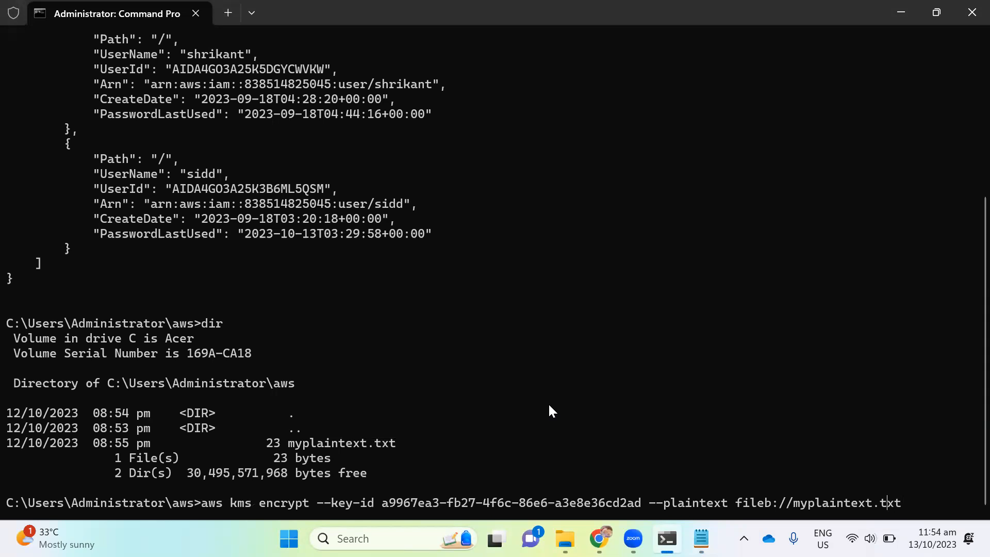
# Step: Move the text cursor back to the command's key ID, and switch to the KMS console in Chrome to copy demo-key2's key ID
pyautogui.press('Left')
pyautogui.press('Left')
pyautogui.press('Left')
pyautogui.press('Left')
pyautogui.press('Left')
pyautogui.press('Left')
pyautogui.press('Left')
pyautogui.press('Left')
pyautogui.press('Left')
pyautogui.press('Left')
pyautogui.press('Left')
pyautogui.press('Left')
pyautogui.press('Left')
pyautogui.press('Left')
pyautogui.press('Left')
pyautogui.press('Left')
pyautogui.press('Left')
pyautogui.press('Left')
pyautogui.press('Left')
pyautogui.press('Left')
pyautogui.moveTo(598, 539)
pyautogui.click(611, 463)
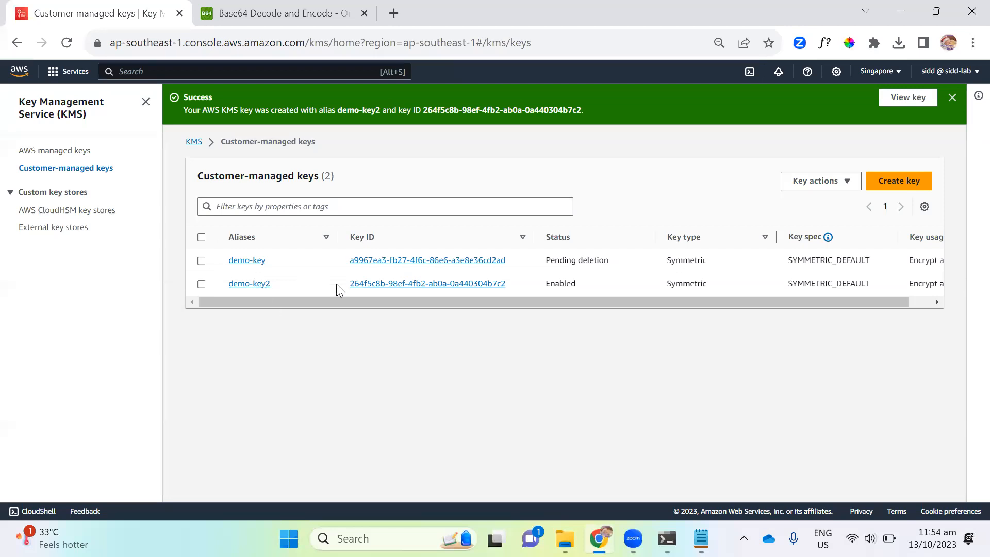
pyautogui.click(263, 288)
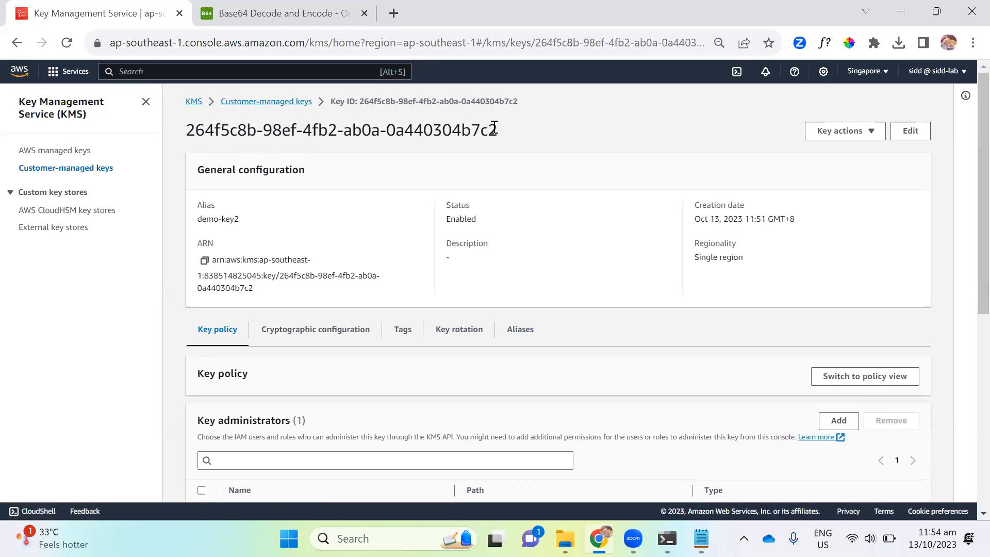
pyautogui.moveTo(497, 130); pyautogui.dragTo(189, 137)
pyautogui.hotkey('ctrl', 'c')
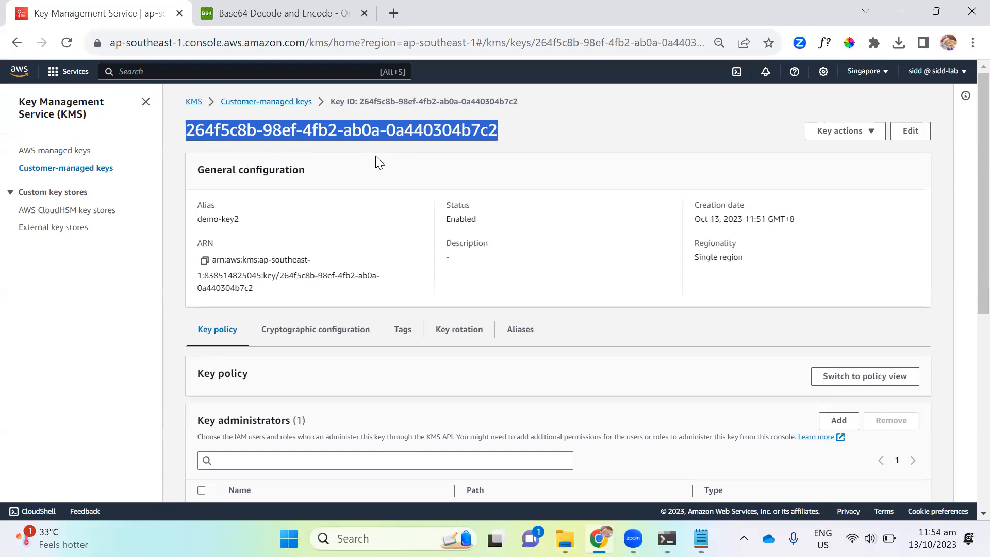
# Step: Return to the Command Prompt, replace the old key ID in the encrypt command with demo-key2's key ID, and run it
pyautogui.click(666, 538)
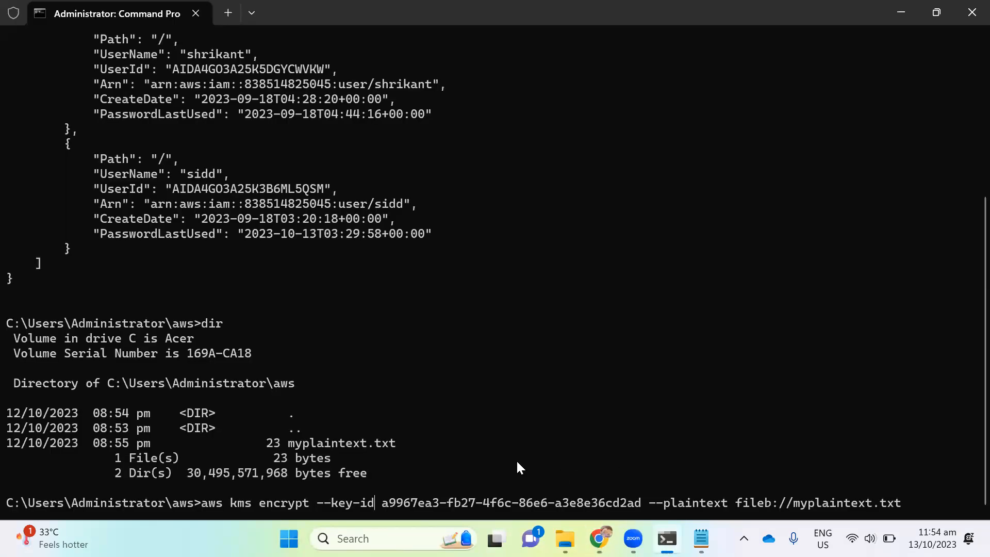
pyautogui.press('Right')
pyautogui.press('Right')
pyautogui.press('Right')
pyautogui.press('Right')
pyautogui.press('Right')
pyautogui.press('Right')
pyautogui.press('Right')
pyautogui.press('Right')
pyautogui.press('Right')
pyautogui.press('Right')
pyautogui.press('Right')
pyautogui.press('Right')
pyautogui.press('Right')
pyautogui.press('Right')
pyautogui.press('Right')
pyautogui.press('Right')
pyautogui.press('Right')
pyautogui.press('Right')
pyautogui.press('Right')
pyautogui.press('Right')
pyautogui.press('Right')
pyautogui.press('Right')
pyautogui.press('BackSpace')
pyautogui.press('BackSpace')
pyautogui.press('BackSpace')
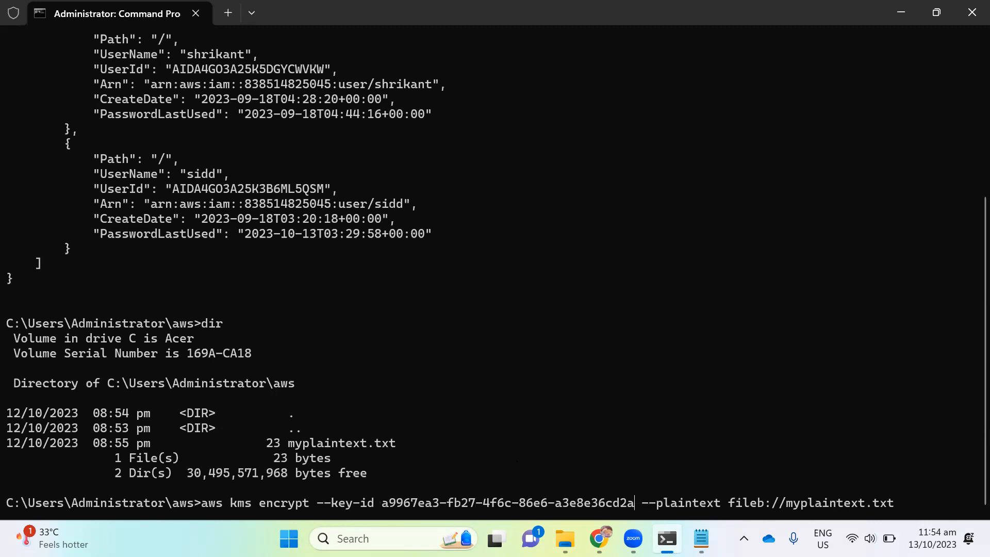
pyautogui.press('BackSpace')
pyautogui.press('BackSpace')
pyautogui.press('BackSpace')
pyautogui.press('BackSpace')
pyautogui.press('BackSpace')
pyautogui.press('BackSpace')
pyautogui.press('BackSpace')
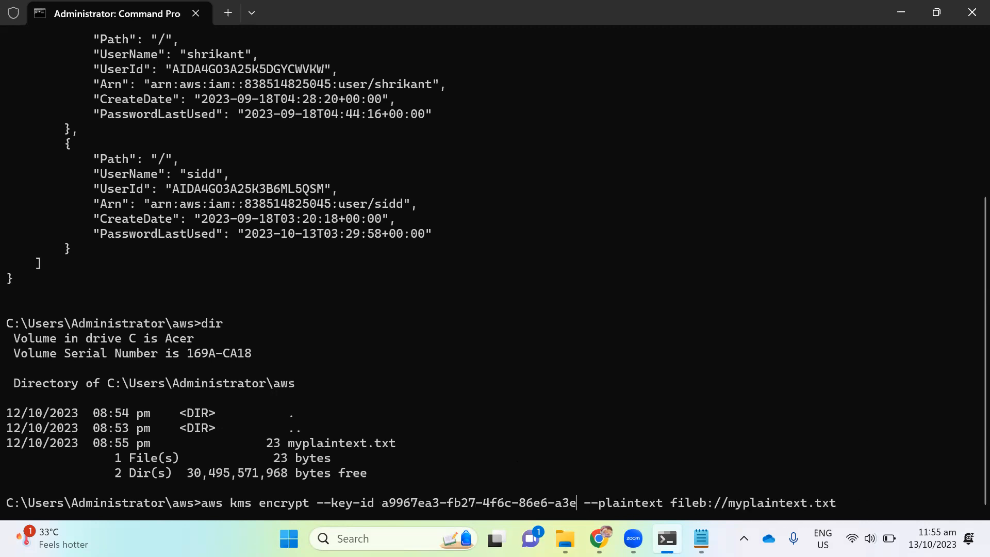
pyautogui.press('BackSpace')
pyautogui.press('BackSpace')
pyautogui.press('BackSpace')
pyautogui.press('BackSpace')
pyautogui.press('BackSpace')
pyautogui.press('BackSpace')
pyautogui.press('BackSpace')
pyautogui.press('BackSpace')
pyautogui.press('BackSpace')
pyautogui.press('BackSpace')
pyautogui.press('BackSpace')
pyautogui.press('BackSpace')
pyautogui.press('BackSpace')
pyautogui.press('BackSpace')
pyautogui.press('BackSpace')
pyautogui.press('BackSpace')
pyautogui.press('BackSpace')
pyautogui.press('BackSpace')
pyautogui.press('BackSpace')
pyautogui.press('BackSpace')
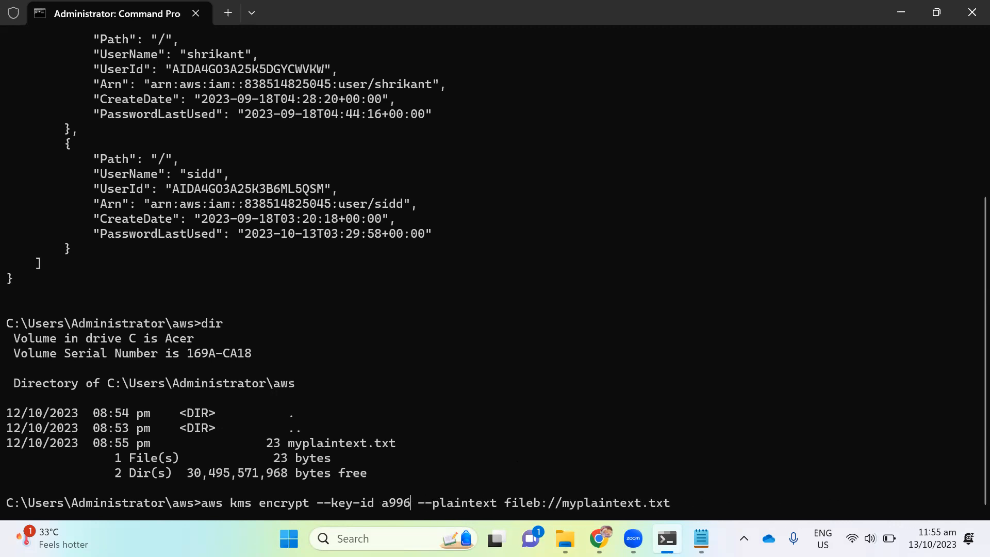
pyautogui.press('BackSpace')
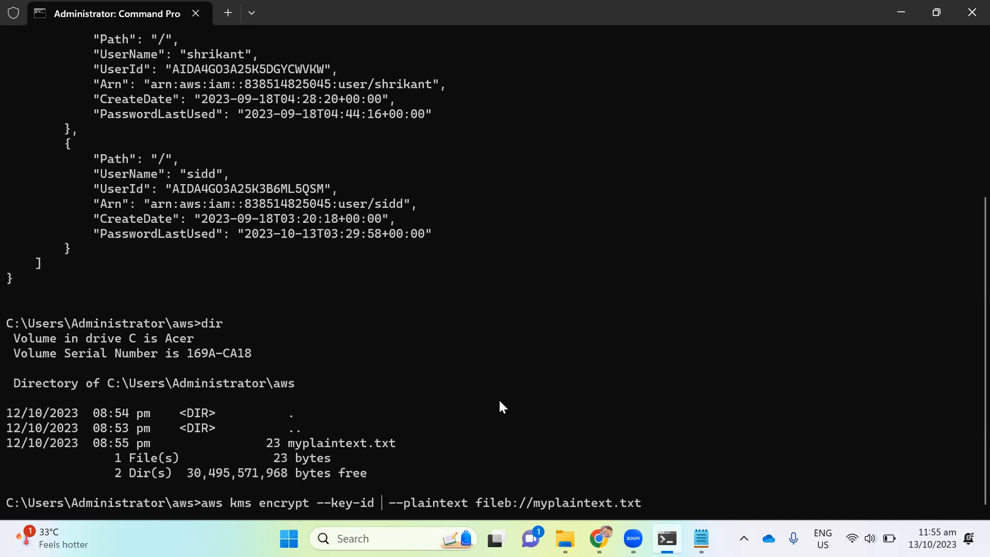
pyautogui.hotkey('ctrl', 'v')
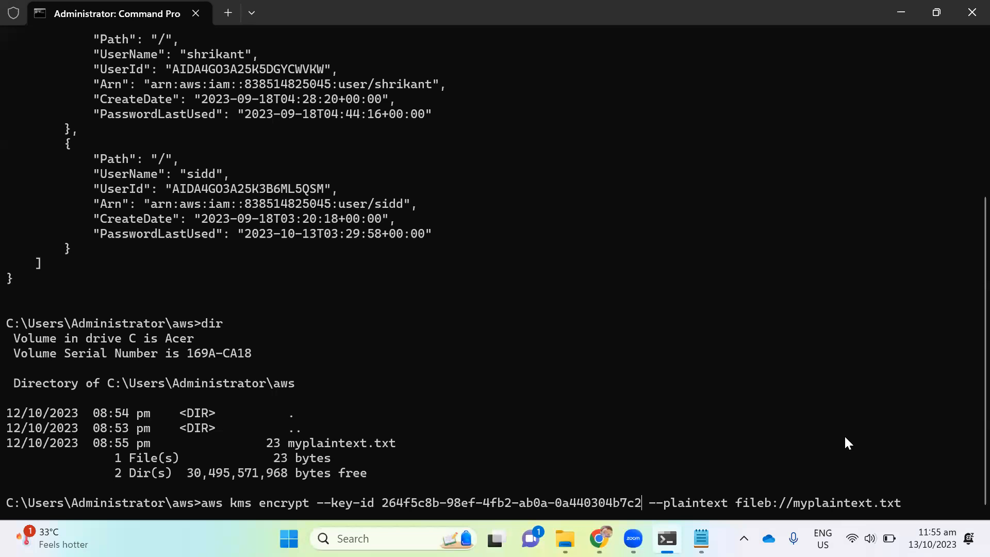
pyautogui.press('Return')
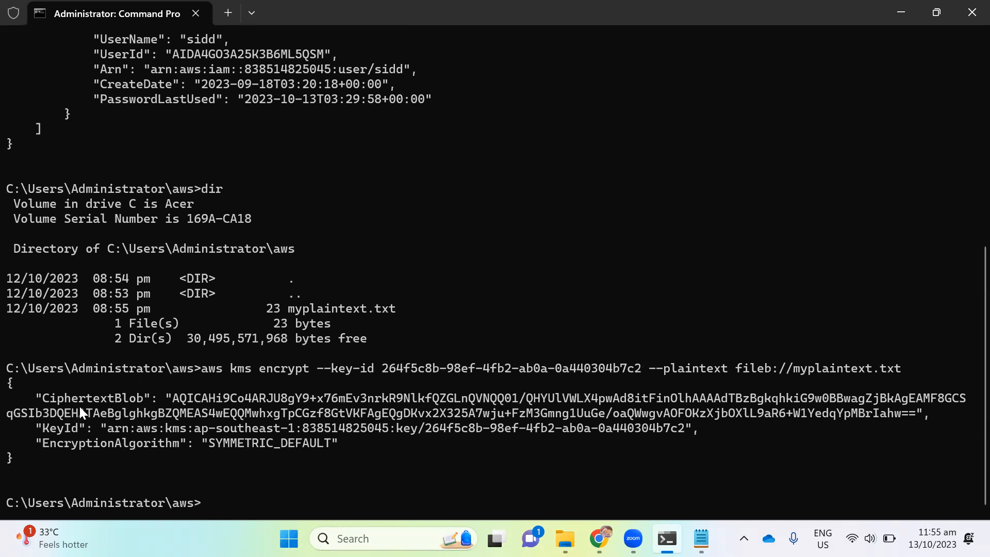
# Step: Copy the CiphertextBlob value from the output, and check the original text of myplaintext by opening it from File Explorer
pyautogui.moveTo(175, 399); pyautogui.dragTo(797, 407)
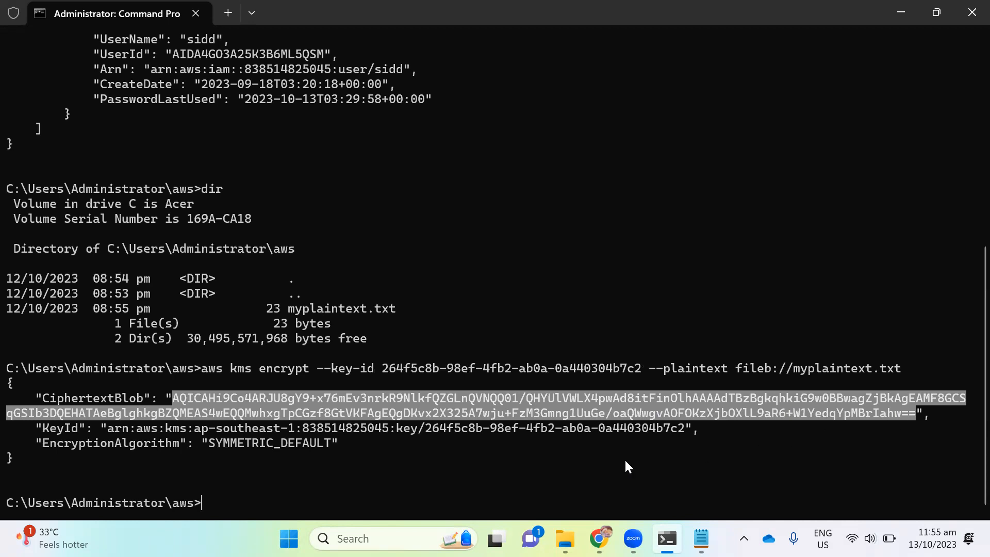
pyautogui.hotkey('ctrl', 'c')
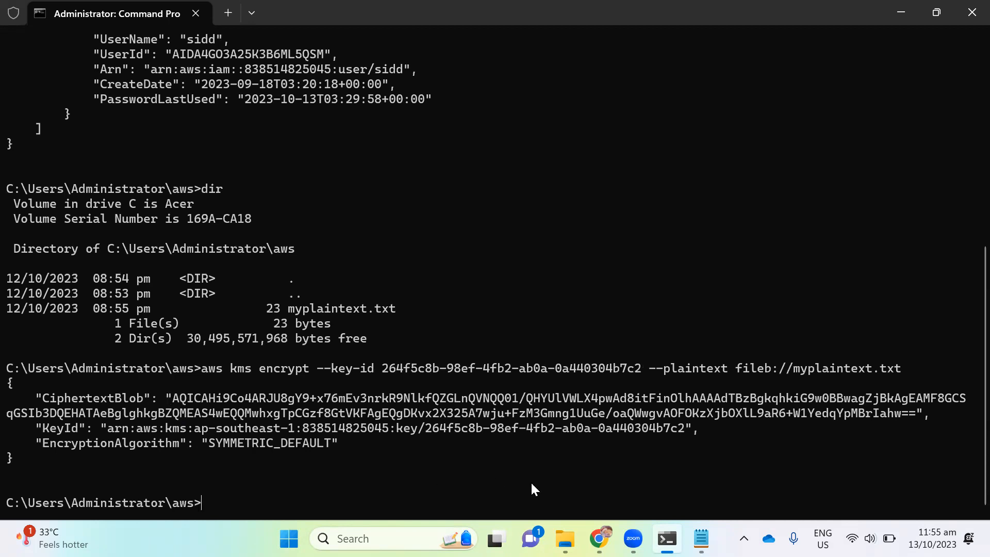
pyautogui.click(566, 539)
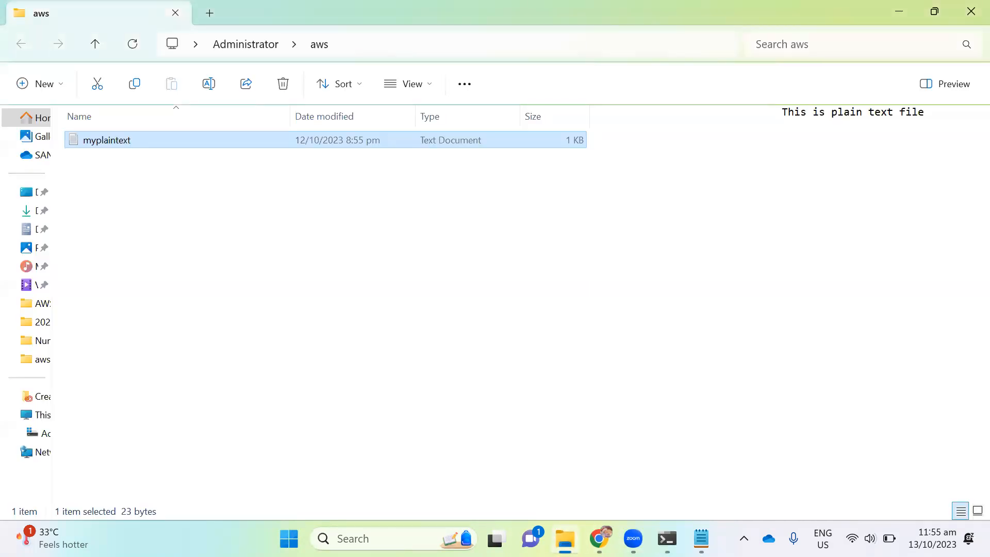
pyautogui.doubleClick(215, 144)
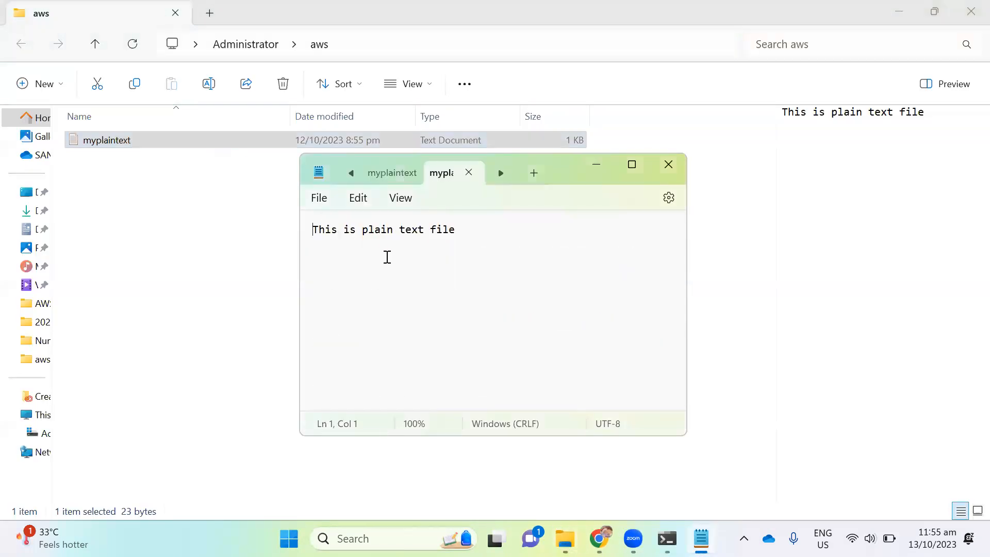
pyautogui.moveTo(313, 230); pyautogui.dragTo(484, 236)
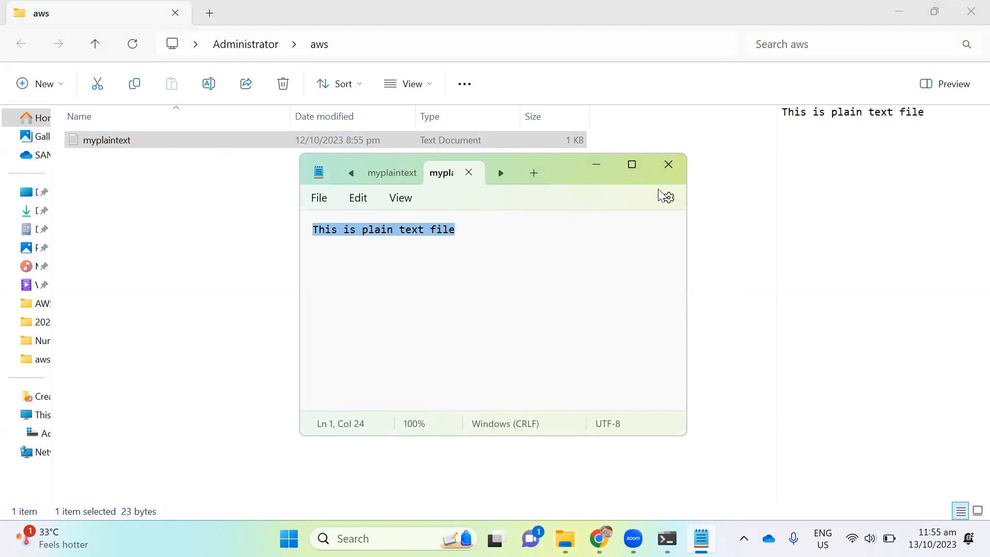
pyautogui.moveTo(478, 225); pyautogui.dragTo(302, 241)
pyautogui.click(596, 164)
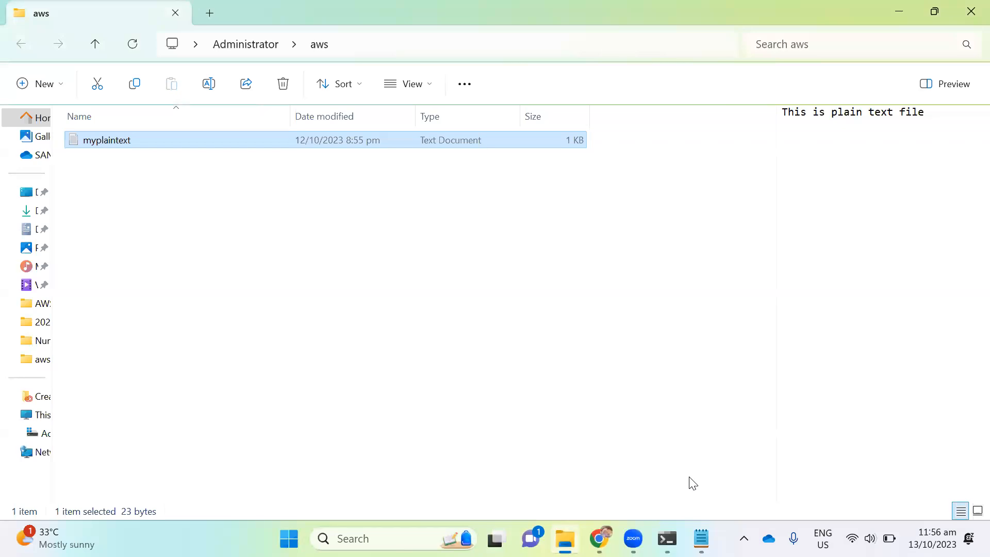
# Step: Return to the Command Prompt, select the CiphertextBlob value for copying, and bring up the json notes in Notepad
pyautogui.click(672, 534)
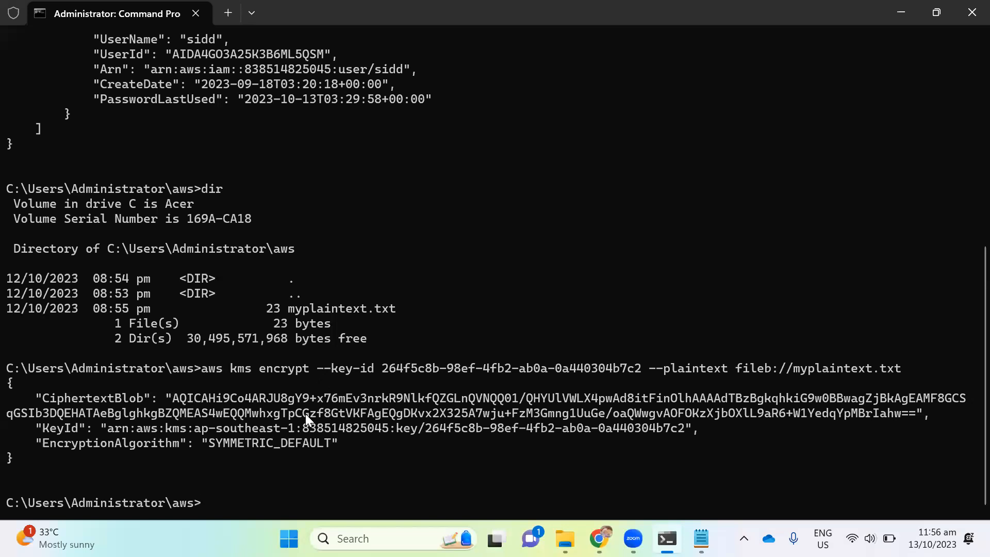
pyautogui.moveTo(174, 396); pyautogui.dragTo(902, 413)
pyautogui.rightClick(894, 411)
pyautogui.click(701, 538)
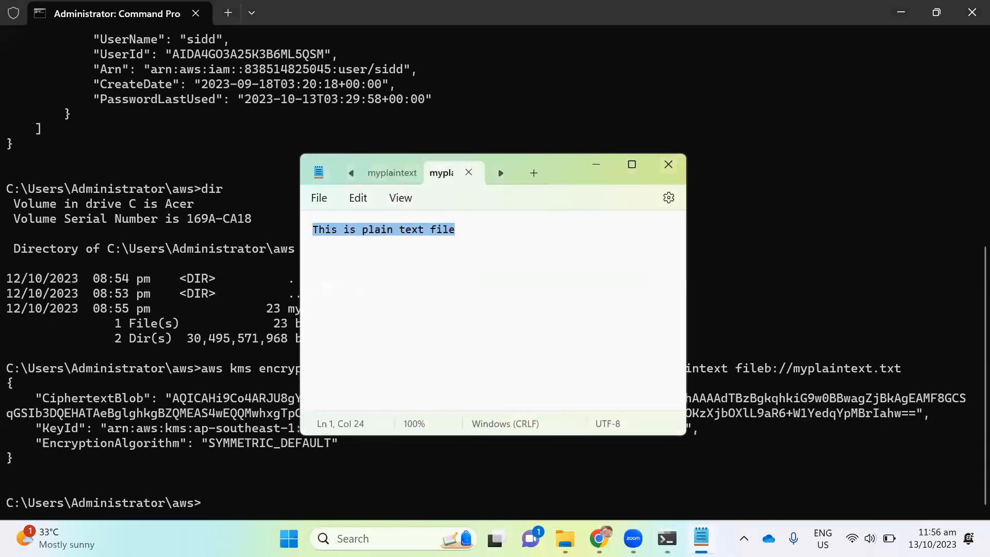
pyautogui.click(380, 175)
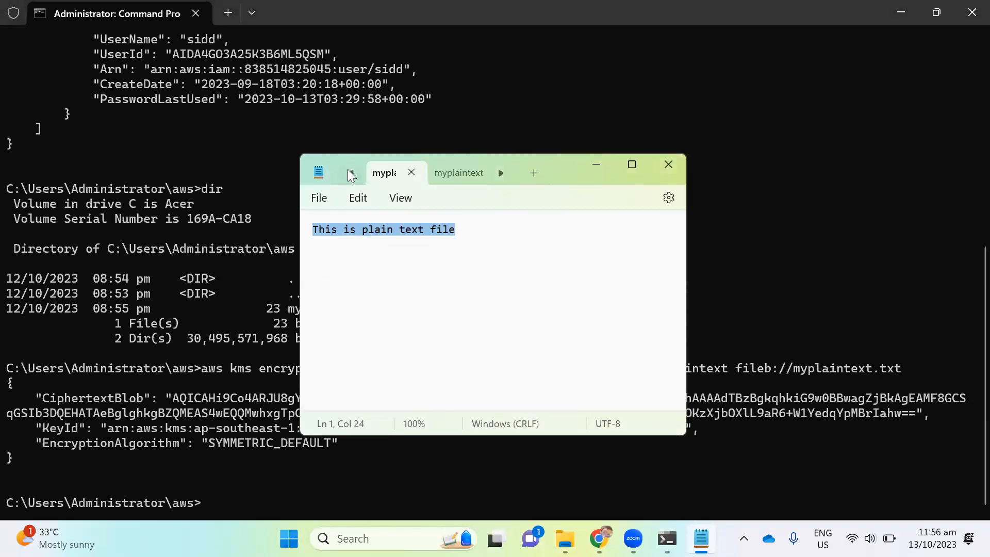
pyautogui.click(351, 173)
pyautogui.click(374, 172)
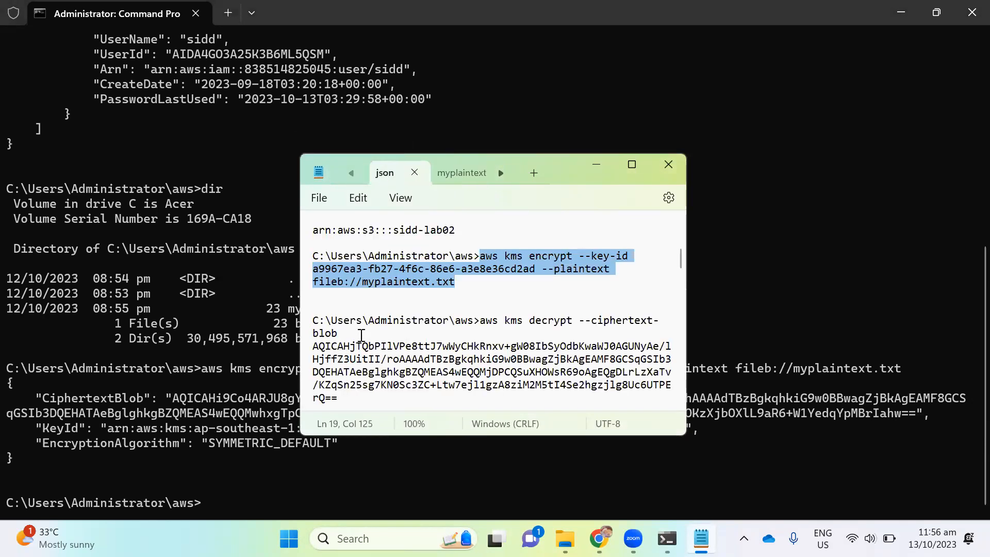
# Step: Copy aws kms decrypt --ciphertext-blob from the json notes and paste it at the Command Prompt
pyautogui.moveTo(480, 320); pyautogui.dragTo(335, 330)
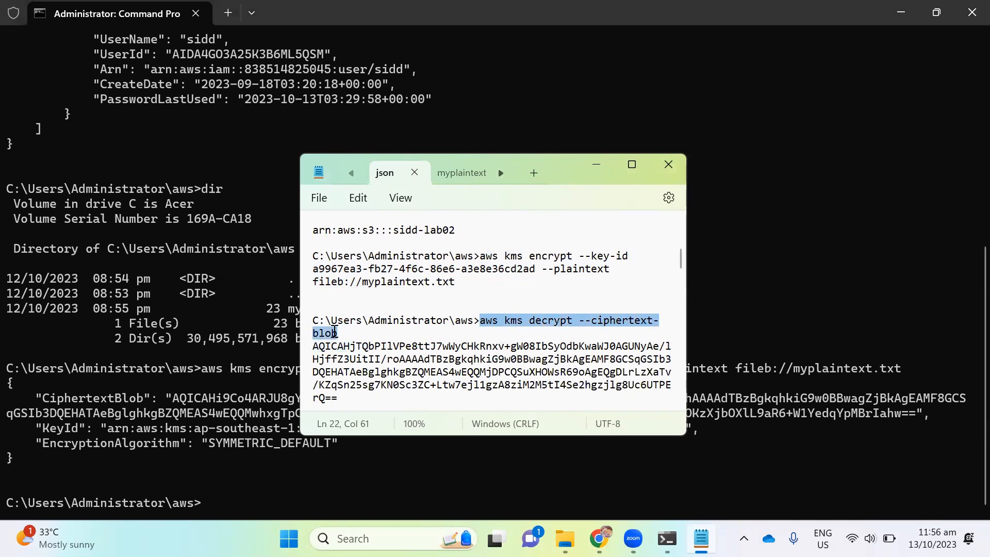
pyautogui.rightClick(335, 334)
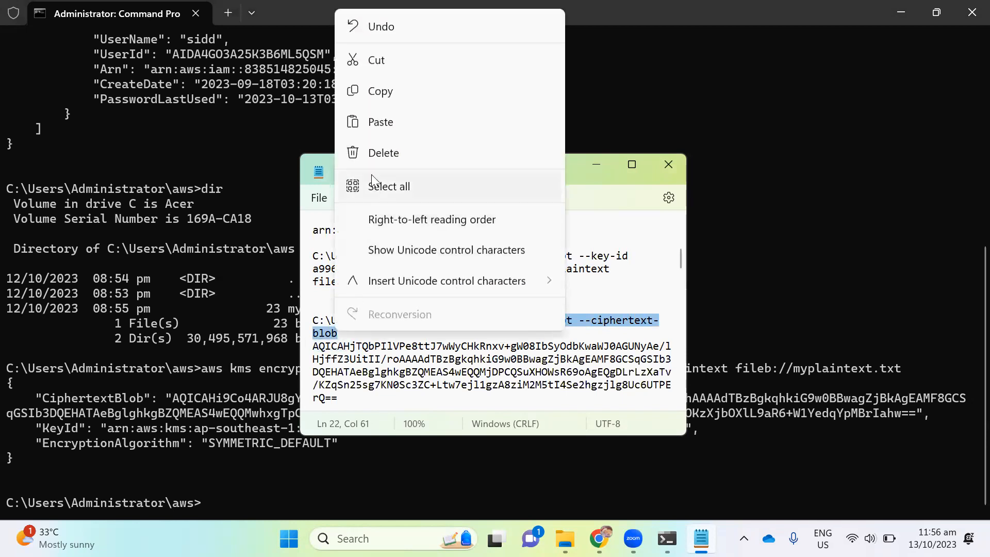
pyautogui.click(372, 91)
pyautogui.click(279, 483)
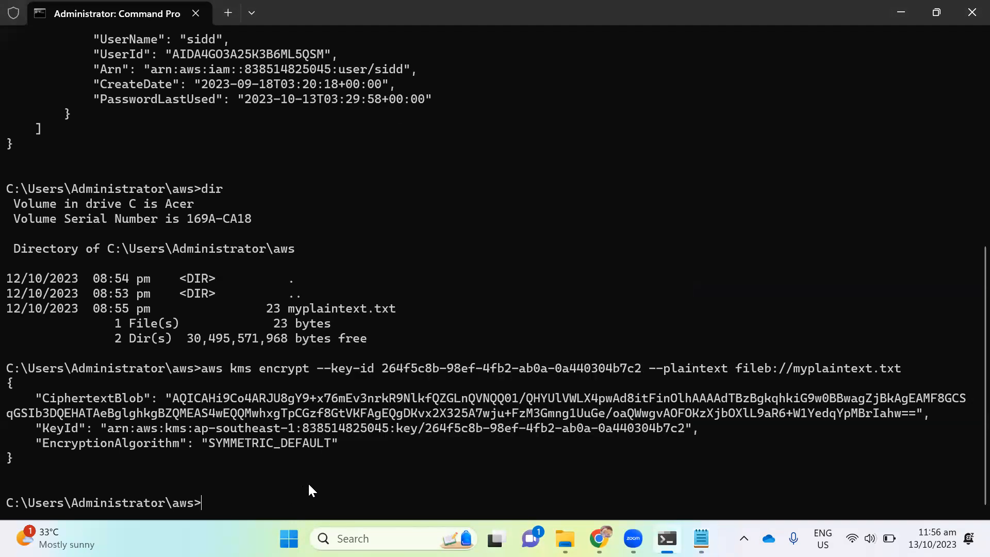
pyautogui.hotkey('ctrl', 'v')
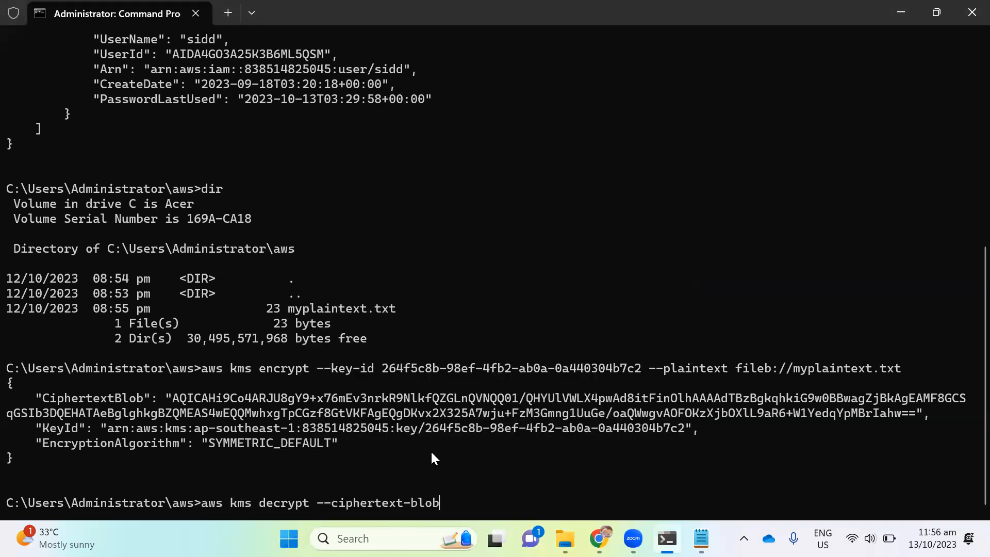
# Step: Append the CiphertextBlob value from the encryption output to the aws kms decrypt command
pyautogui.moveTo(175, 397); pyautogui.dragTo(828, 414)
pyautogui.moveTo(889, 412); pyautogui.dragTo(874, 408)
pyautogui.hotkey('ctrl', 'c')
pyautogui.hotkey('ctrl', 'v')
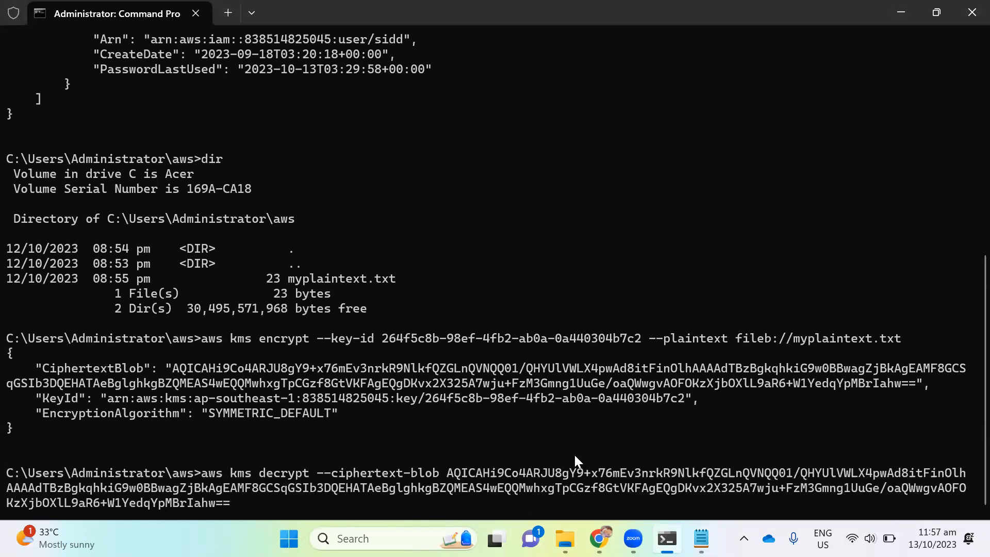
# Step: Switch to File Explorer, open myplaintext in Notepad, and bring up the json notes with the saved decrypt command
pyautogui.click(900, 12)
pyautogui.click(667, 538)
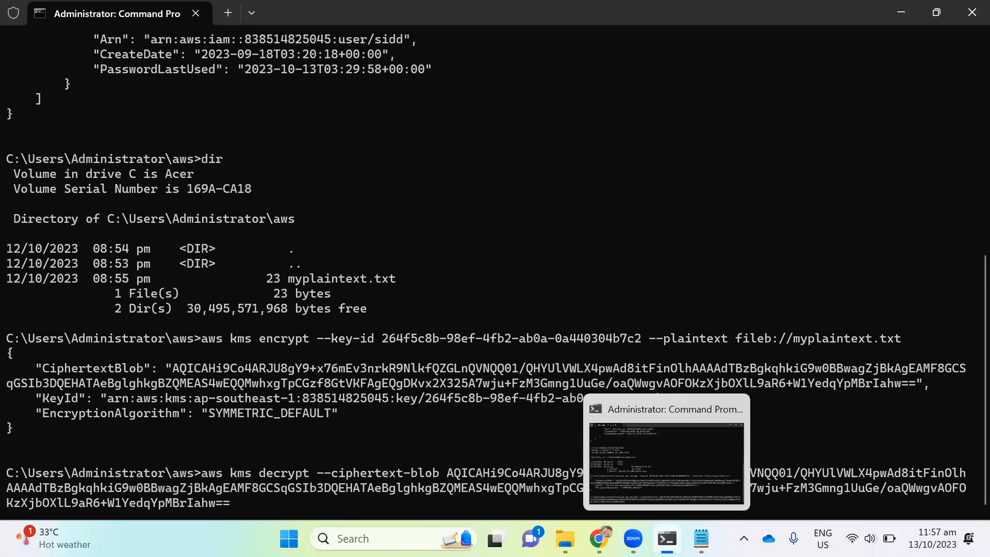
pyautogui.click(548, 475)
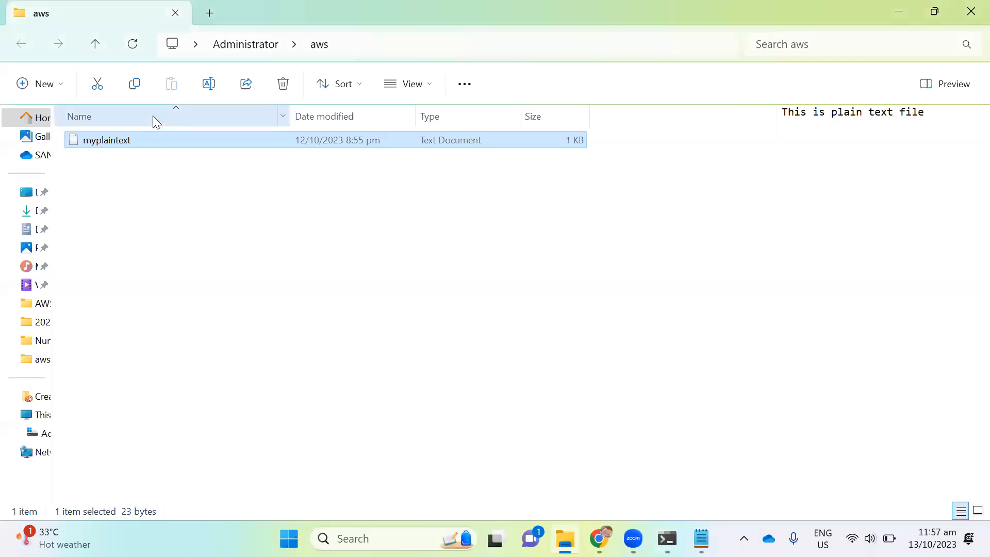
pyautogui.doubleClick(203, 144)
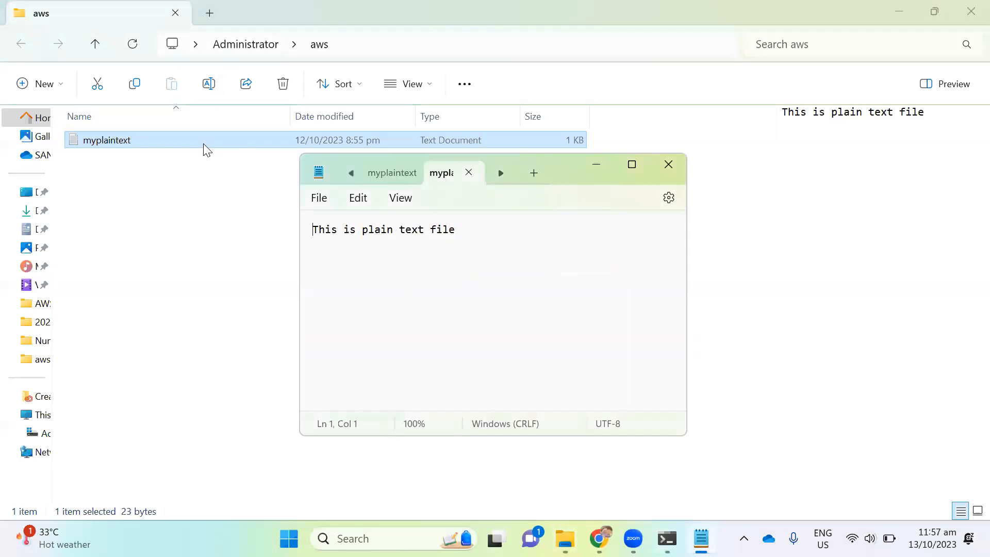
pyautogui.click(350, 173)
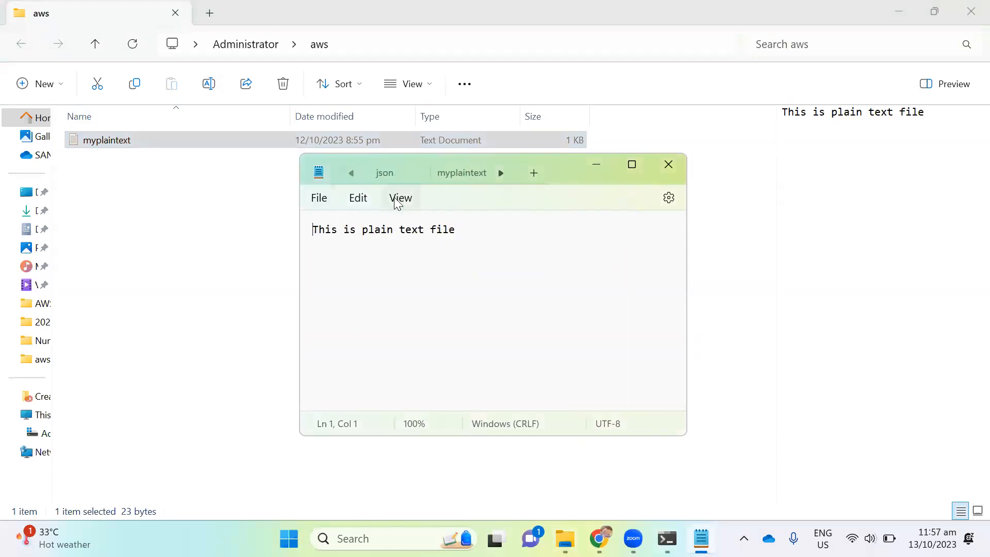
pyautogui.click(390, 181)
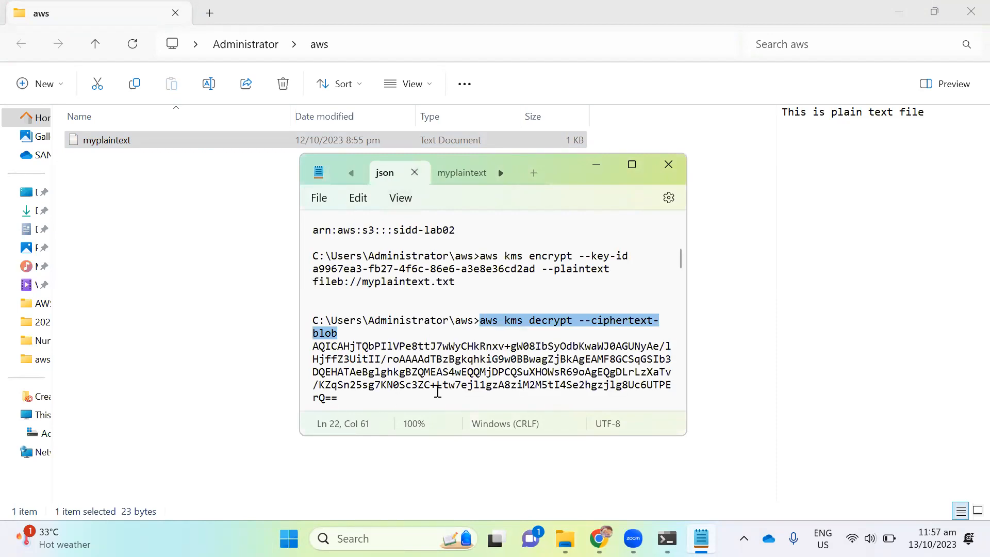
# Step: Switch to the Command Prompt, run the prepared aws kms decrypt command, and select the Plaintext value in its output
pyautogui.scroll(-1, 449, 365)
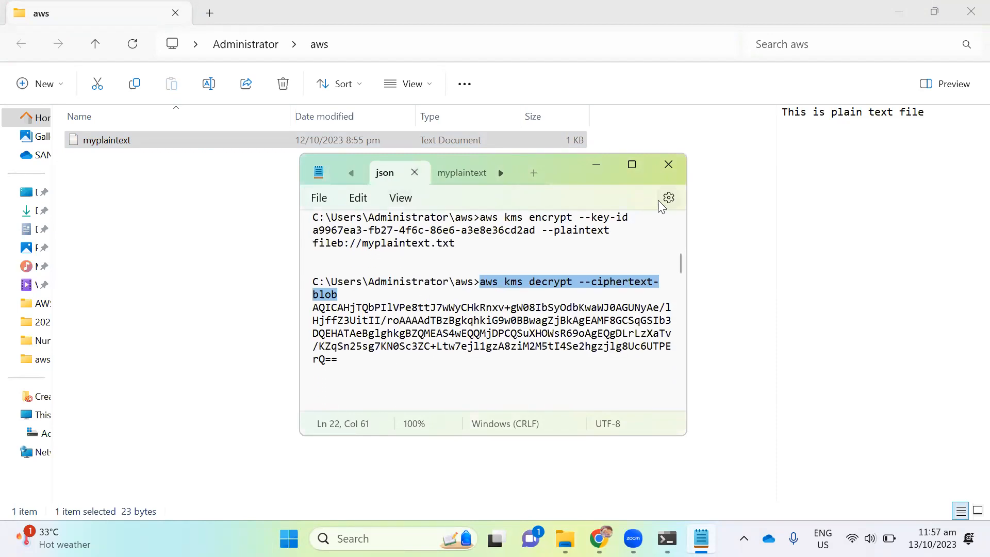
pyautogui.click(596, 166)
pyautogui.moveTo(701, 538)
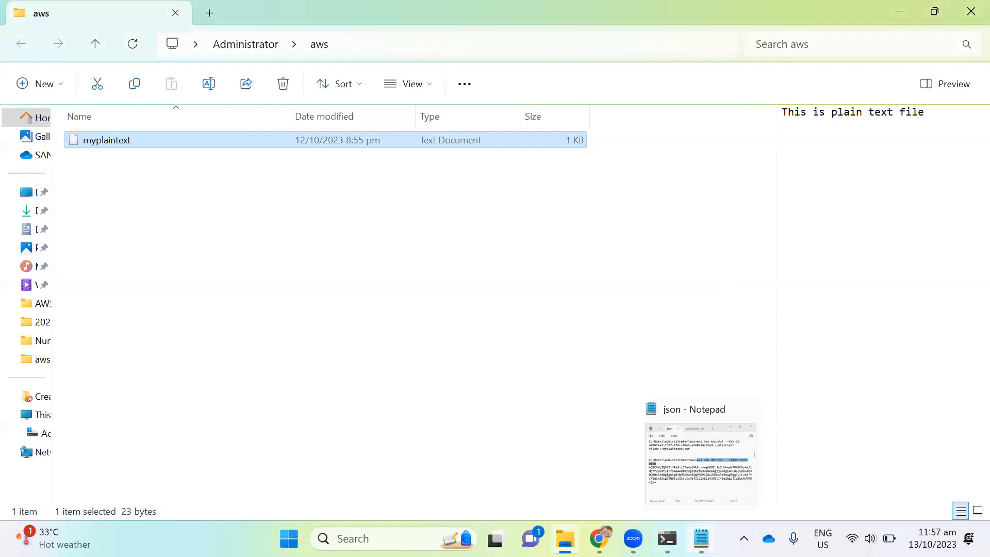
pyautogui.click(667, 538)
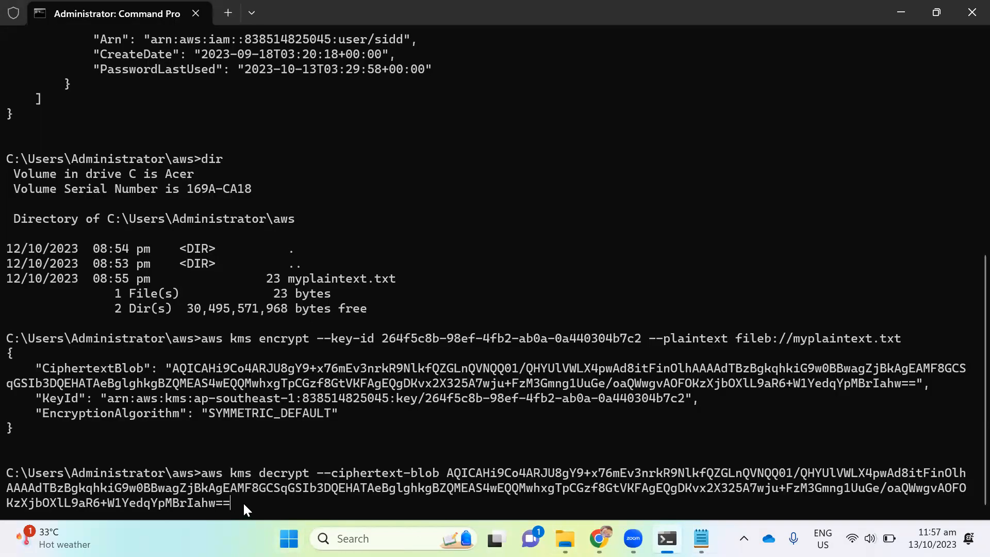
pyautogui.press('Return')
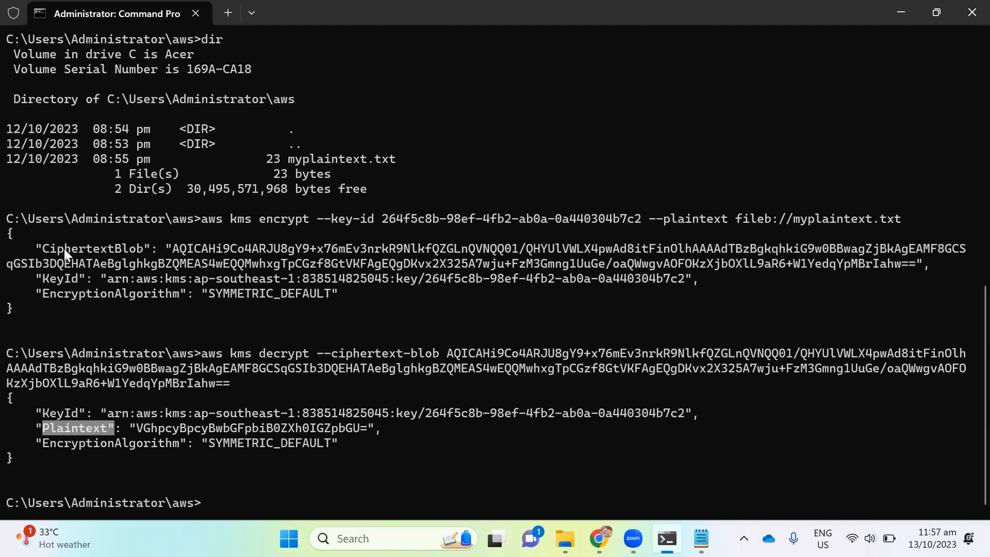
pyautogui.moveTo(64, 249); pyautogui.dragTo(111, 248)
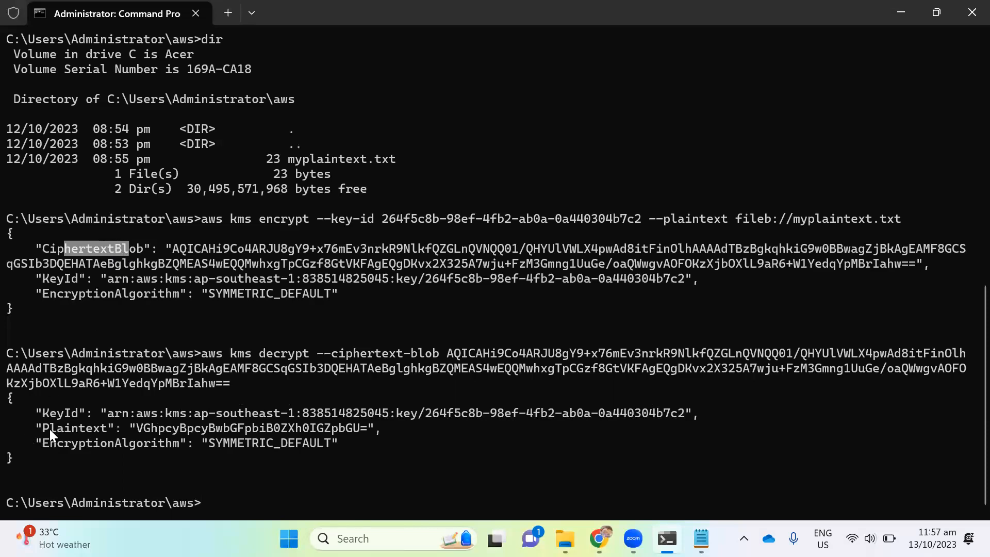
pyautogui.moveTo(140, 429); pyautogui.dragTo(338, 427)
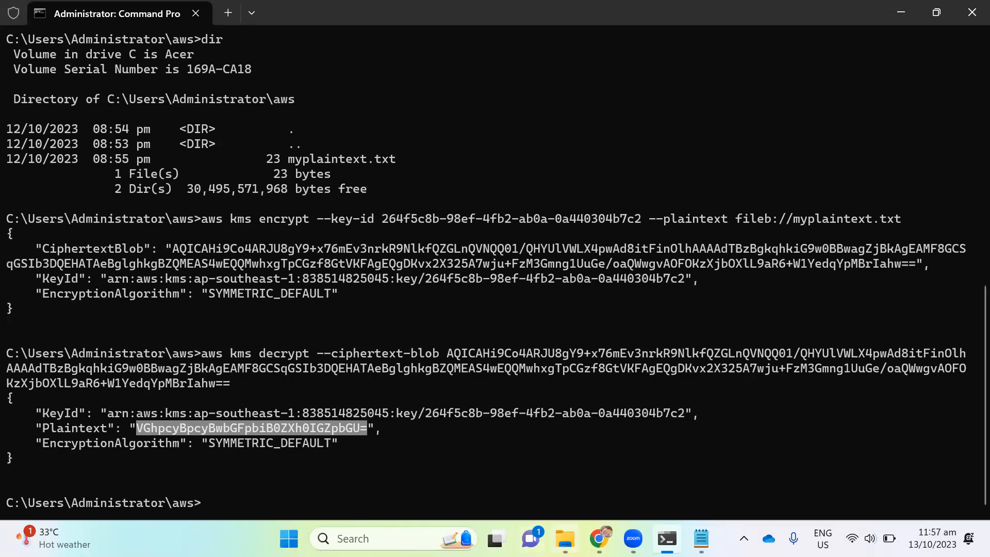
# Step: Switch to File Explorer, open myplaintext in Notepad to check its original text, and minimize it
pyautogui.click(565, 538)
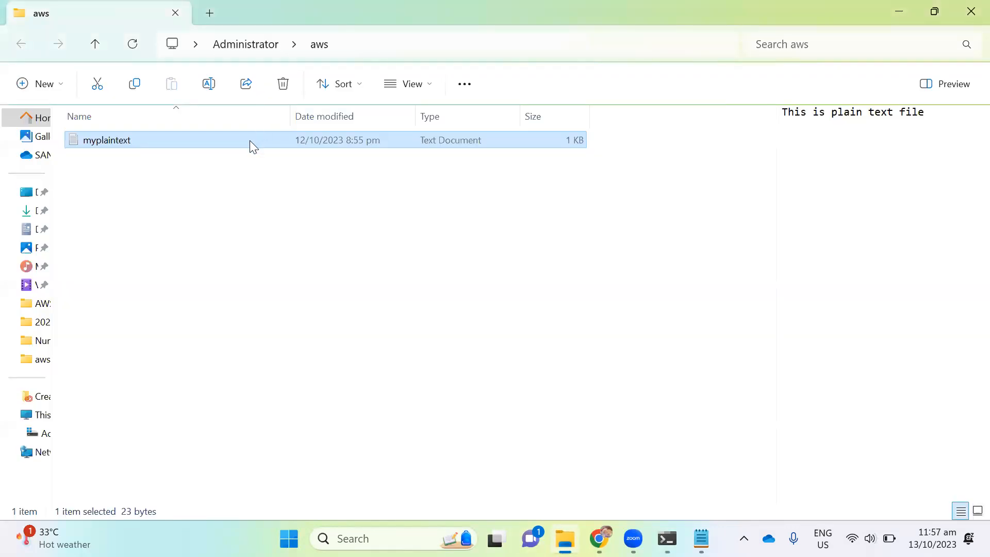
pyautogui.doubleClick(369, 145)
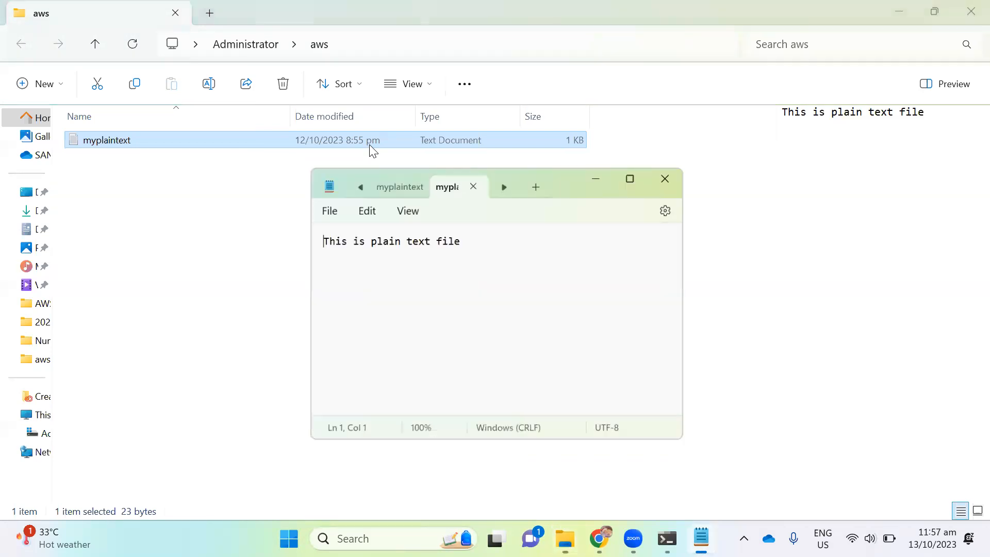
pyautogui.click(326, 230)
pyautogui.moveTo(326, 230); pyautogui.dragTo(288, 236)
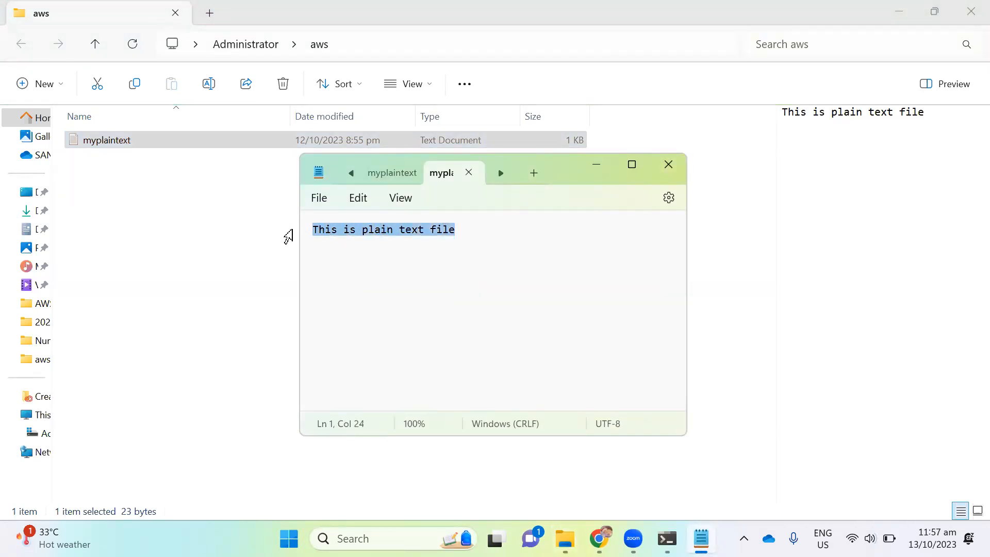
pyautogui.click(597, 165)
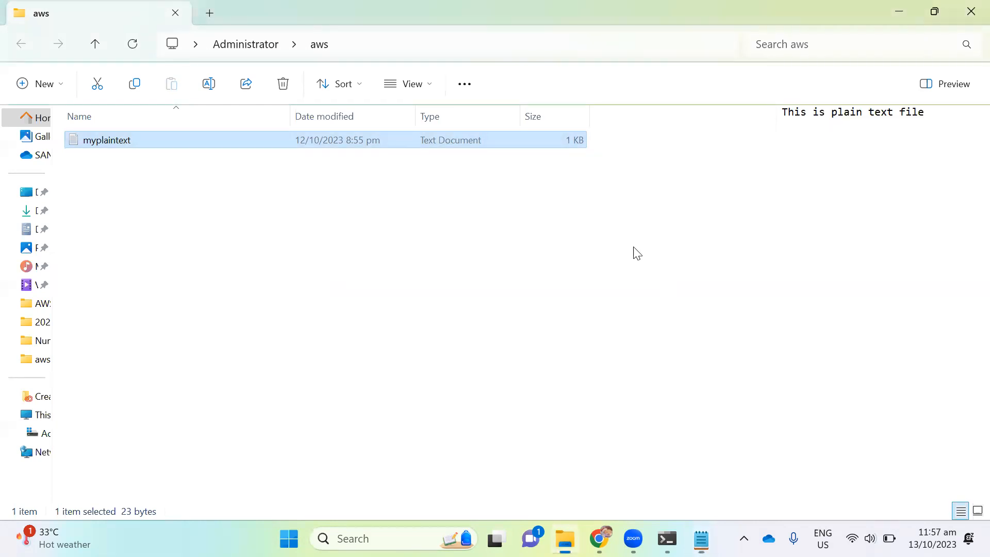
# Step: Return to the Command Prompt and copy the Plaintext value, without its quotation marks, from the decrypt output
pyautogui.click(667, 538)
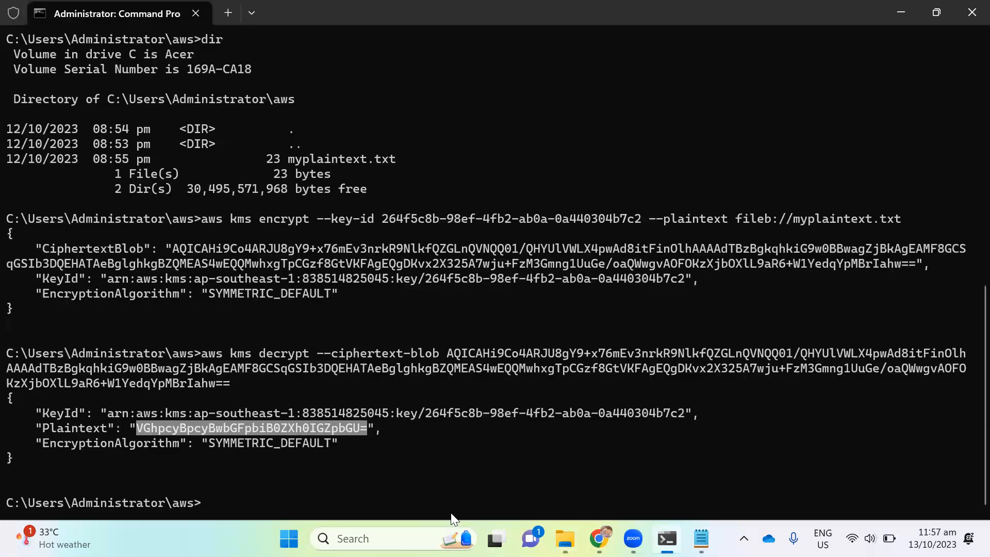
pyautogui.hotkey('ctrl', 'c')
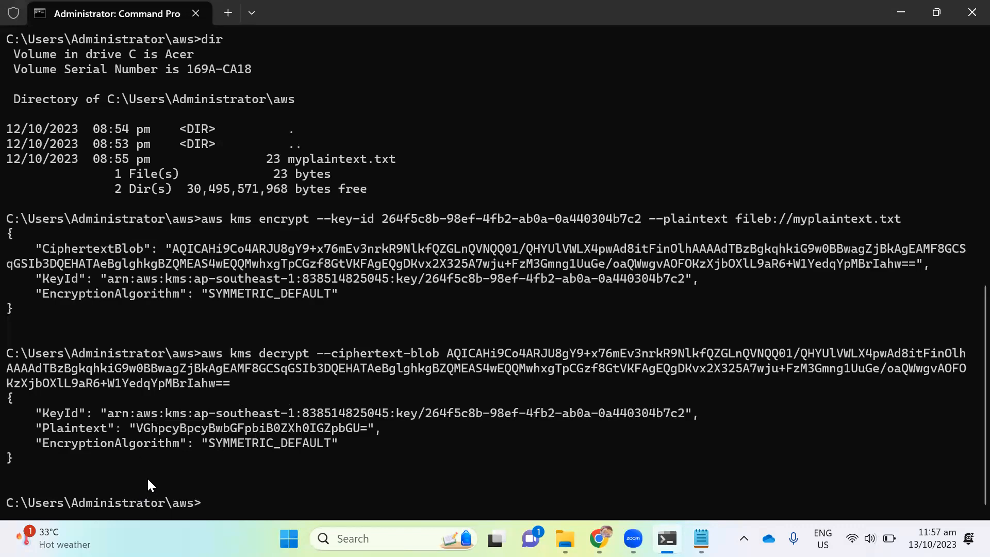
pyautogui.moveTo(129, 423); pyautogui.dragTo(346, 427)
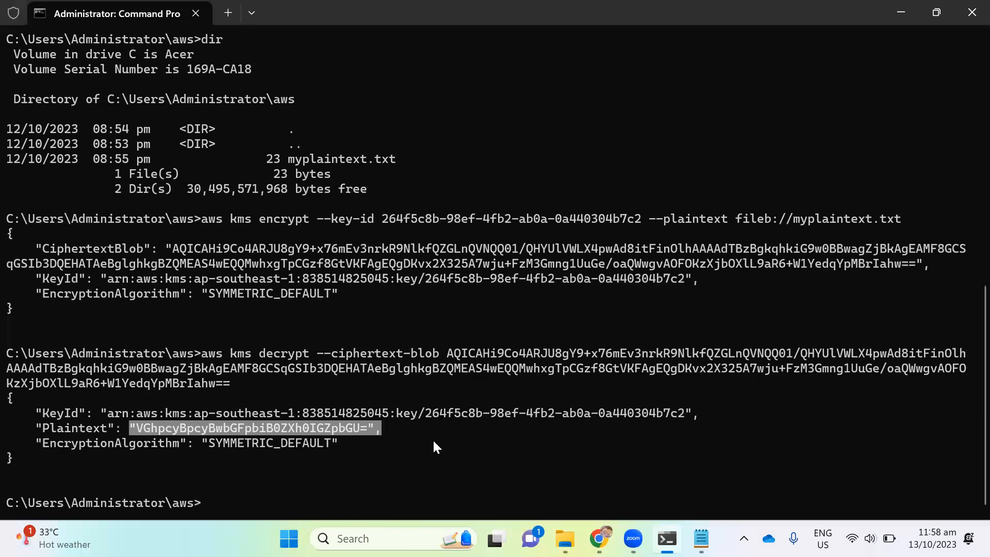
pyautogui.hotkey('ctrl', 'c')
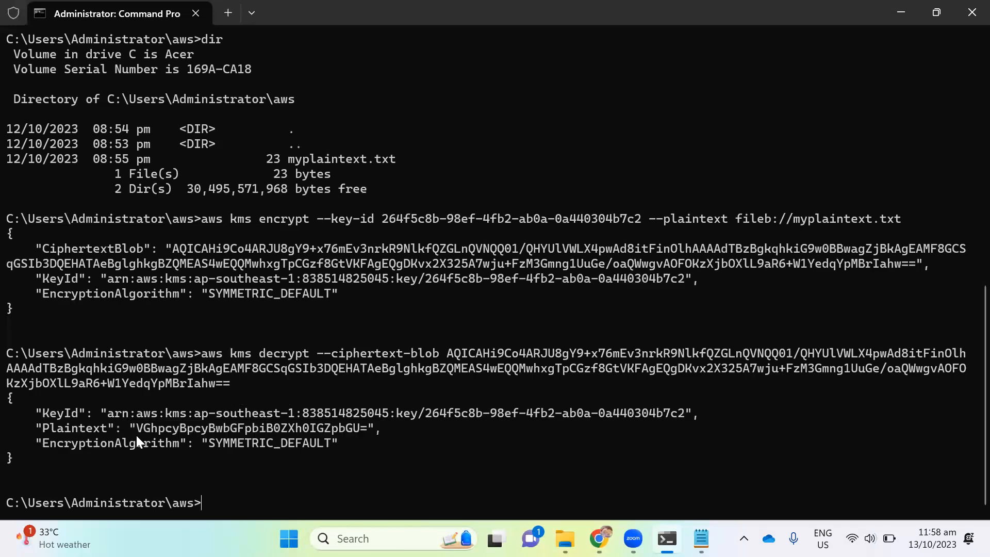
pyautogui.moveTo(137, 425); pyautogui.dragTo(281, 426)
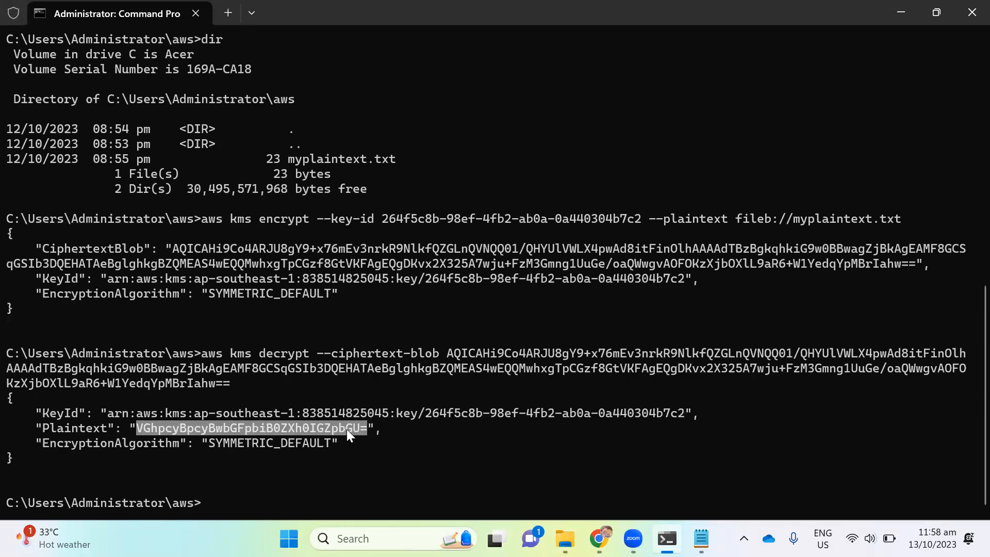
pyautogui.hotkey('ctrl', 'c')
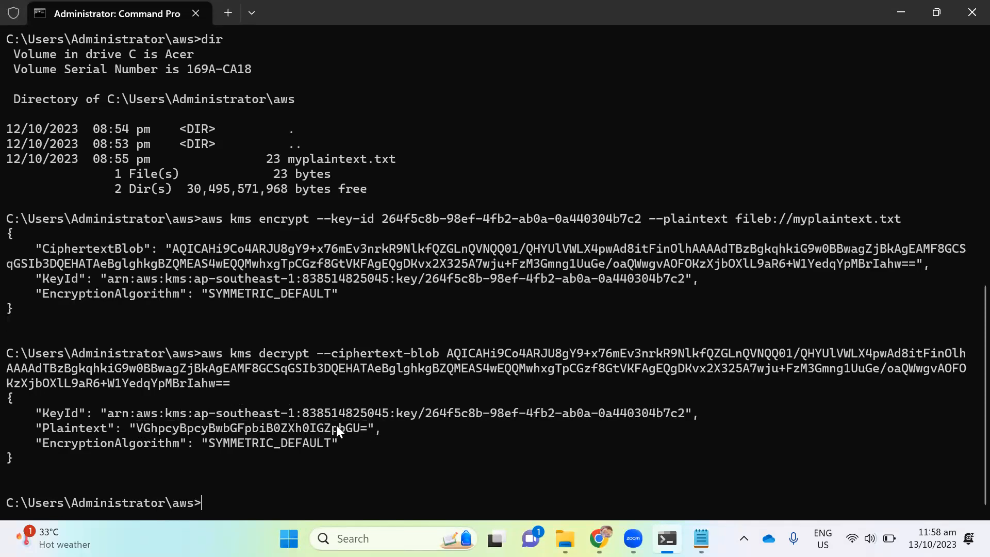
# Step: Switch to the Base64 Decode and Encode page in Chrome, clear the old result, and decode the Plaintext value as UTF-8
pyautogui.click(598, 523)
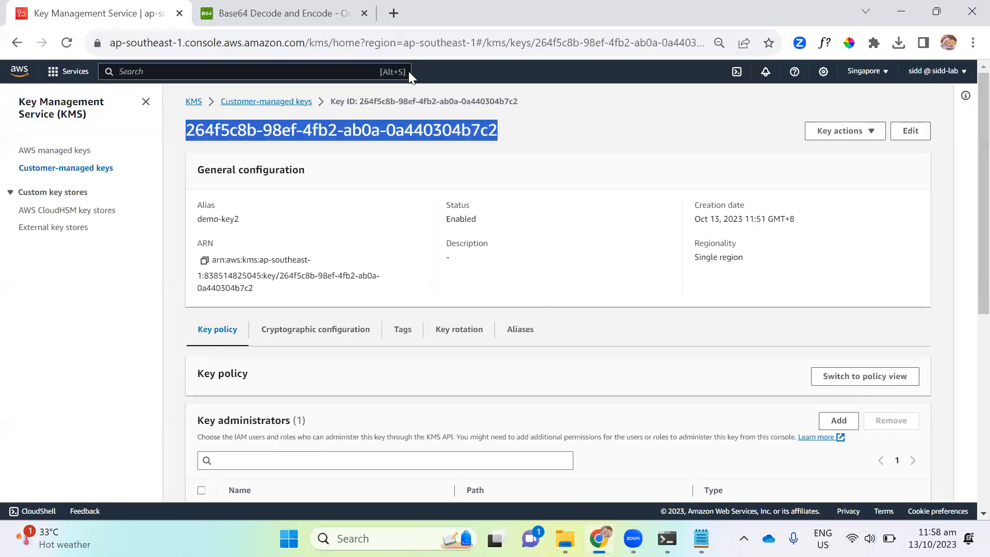
pyautogui.click(265, 13)
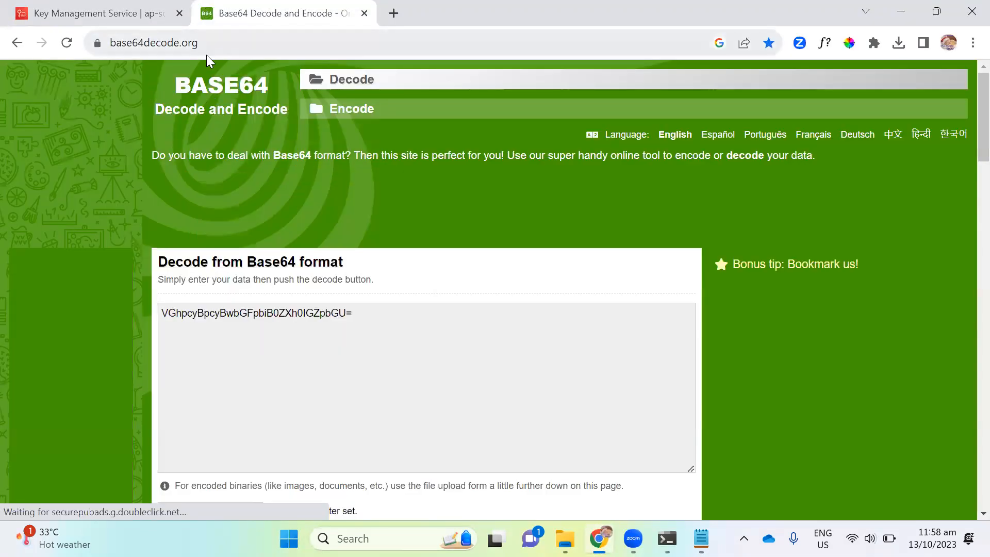
pyautogui.moveTo(352, 313); pyautogui.dragTo(159, 333)
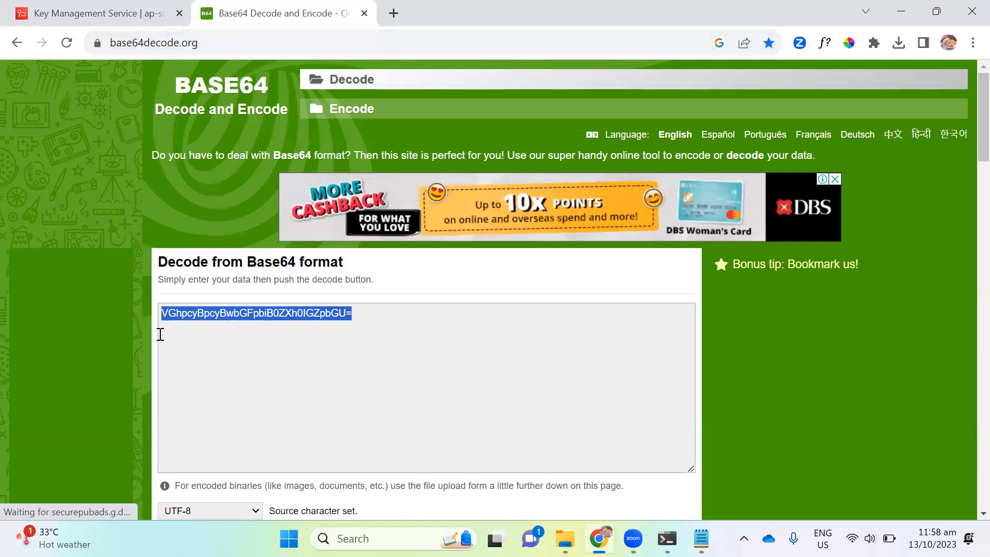
pyautogui.click(329, 366)
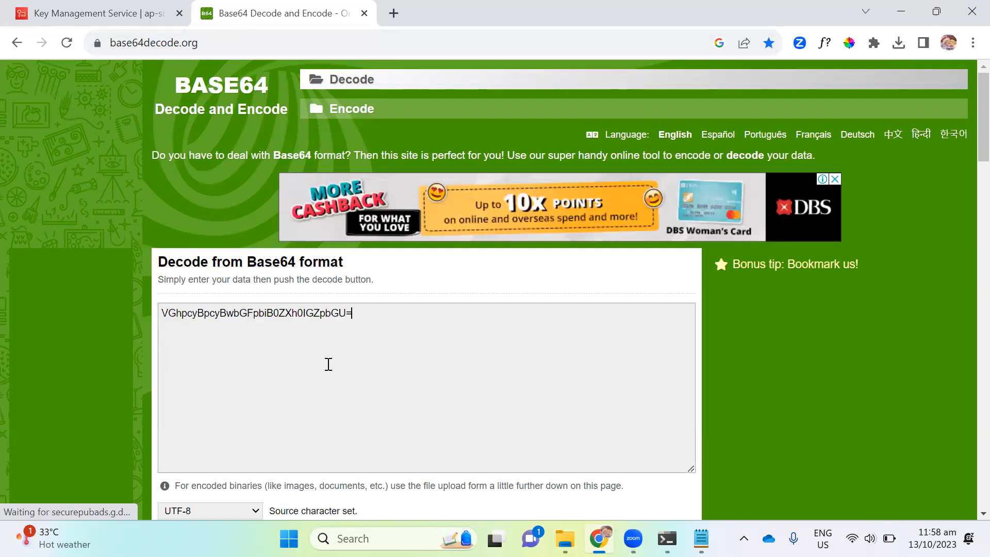
pyautogui.scroll(-3, 332, 366)
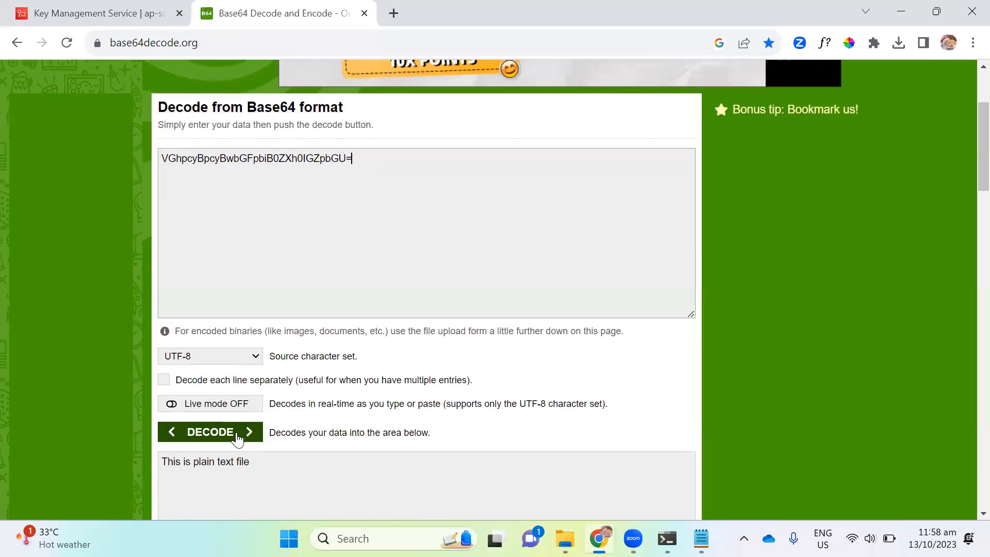
pyautogui.moveTo(269, 471); pyautogui.dragTo(157, 470)
pyautogui.press('BackSpace')
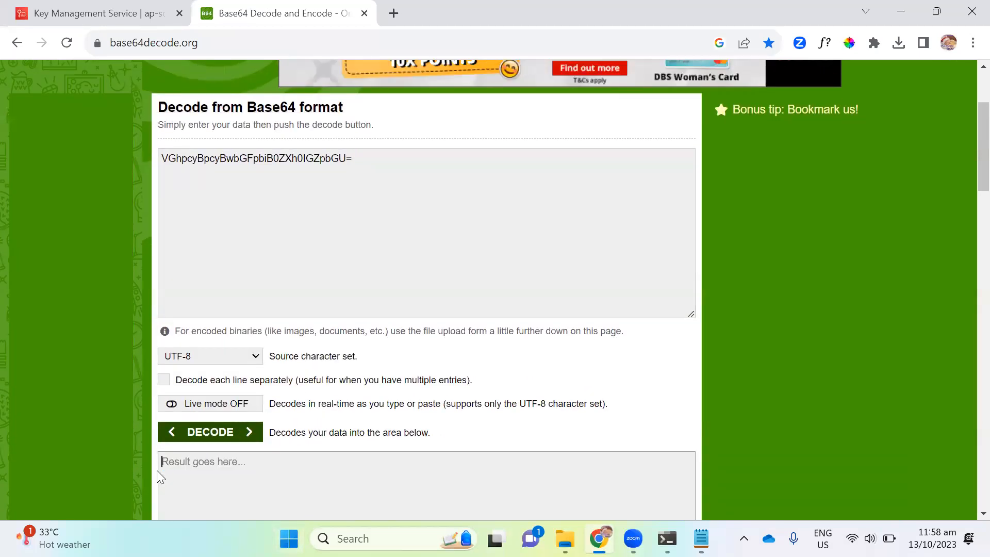
pyautogui.click(222, 436)
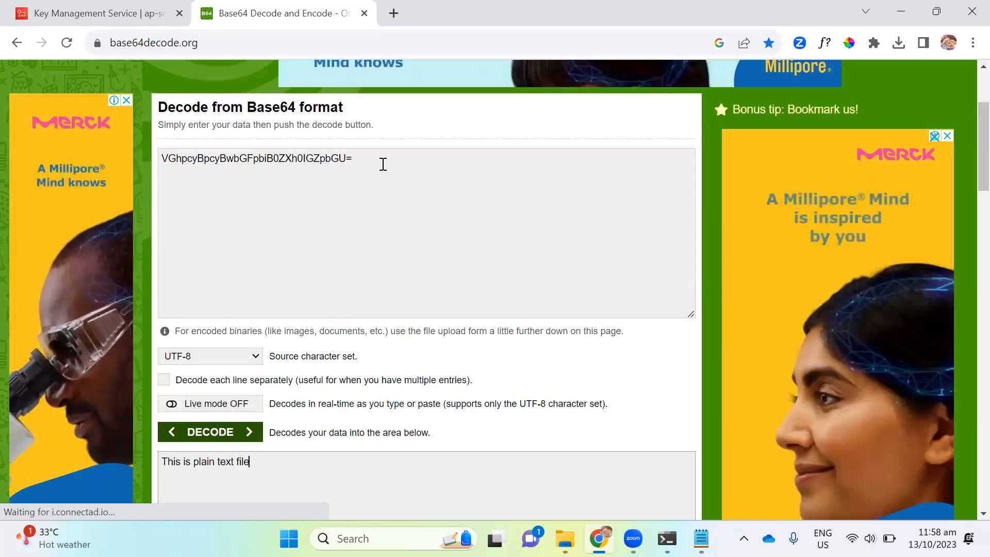
# Step: Select the decoded text, compare it with the decrypt output at the Command Prompt, and review the Base64 page in Chrome
pyautogui.moveTo(263, 461); pyautogui.dragTo(163, 466)
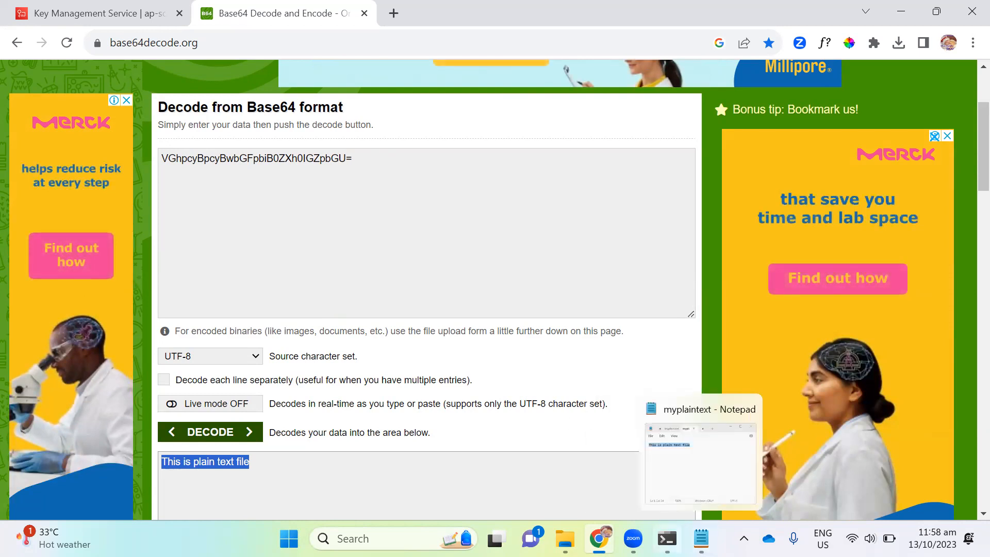
pyautogui.click(667, 539)
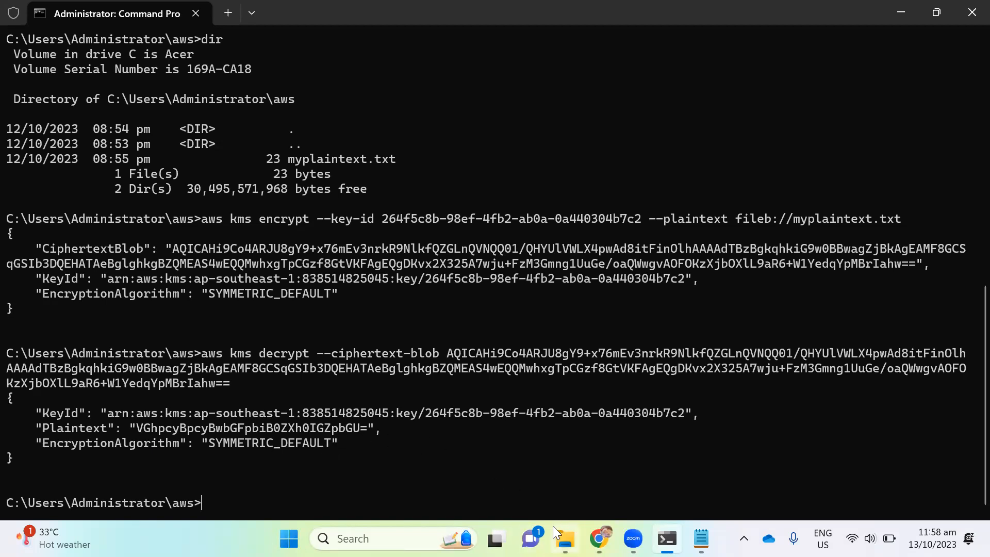
pyautogui.moveTo(553, 525)
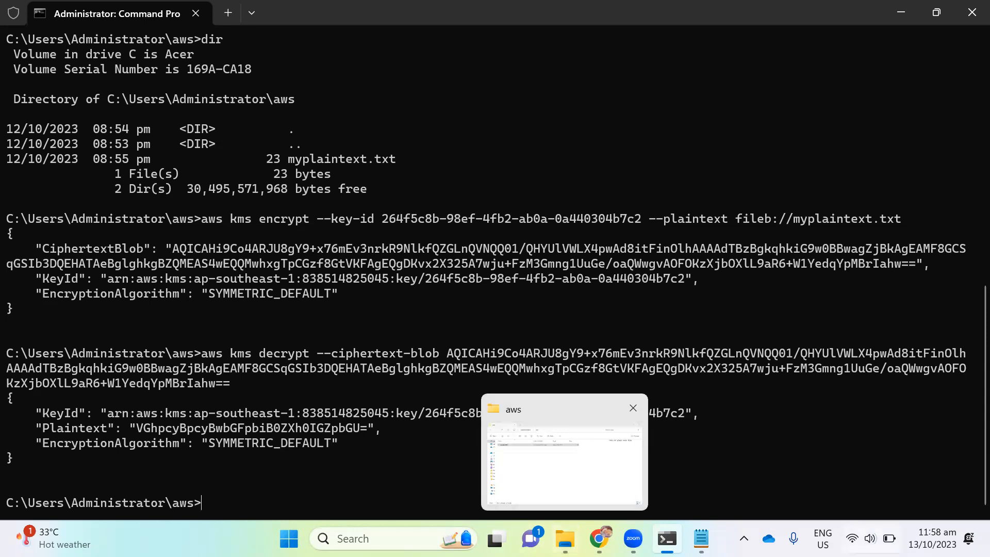
pyautogui.click(598, 539)
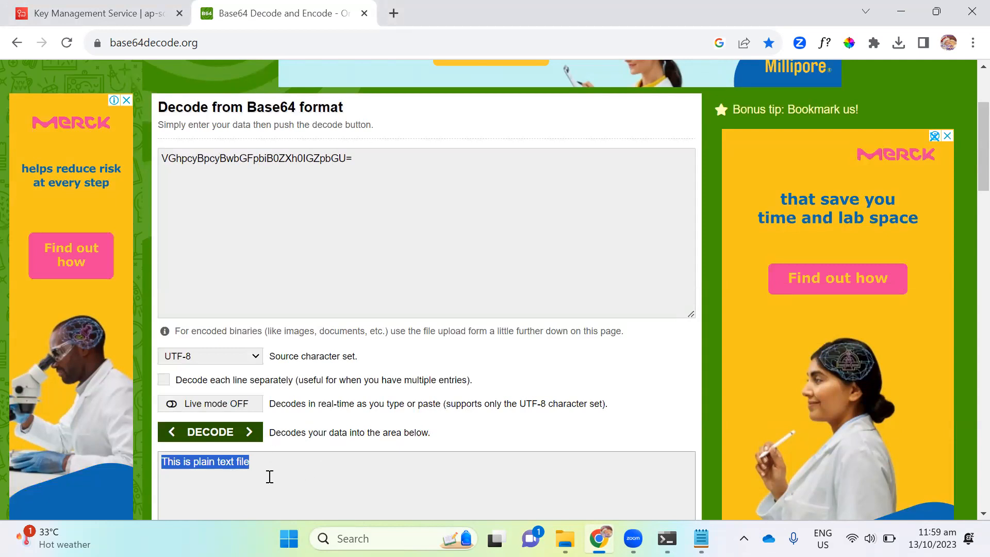
pyautogui.scroll(-3, 367, 443)
pyautogui.scroll(-2, 408, 400)
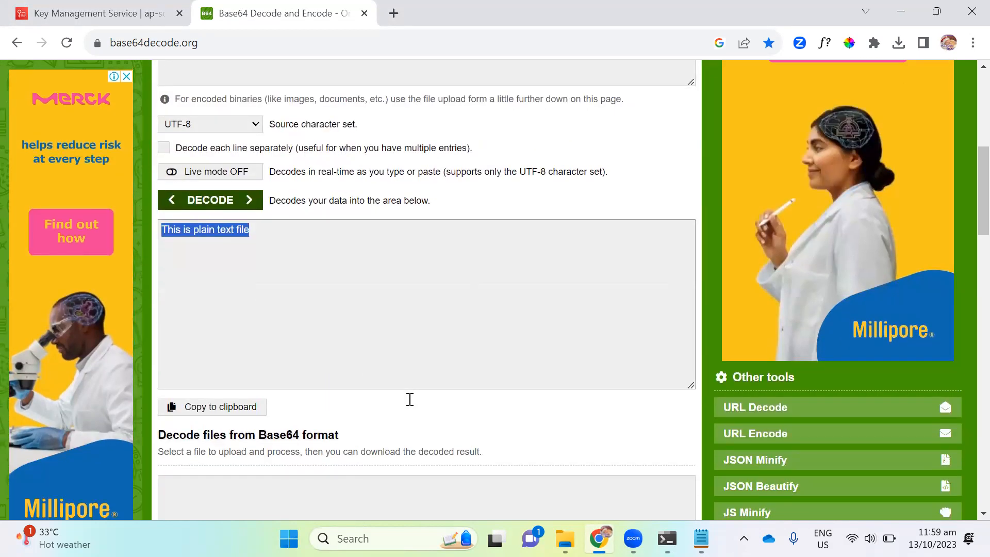
pyautogui.scroll(3, 409, 400)
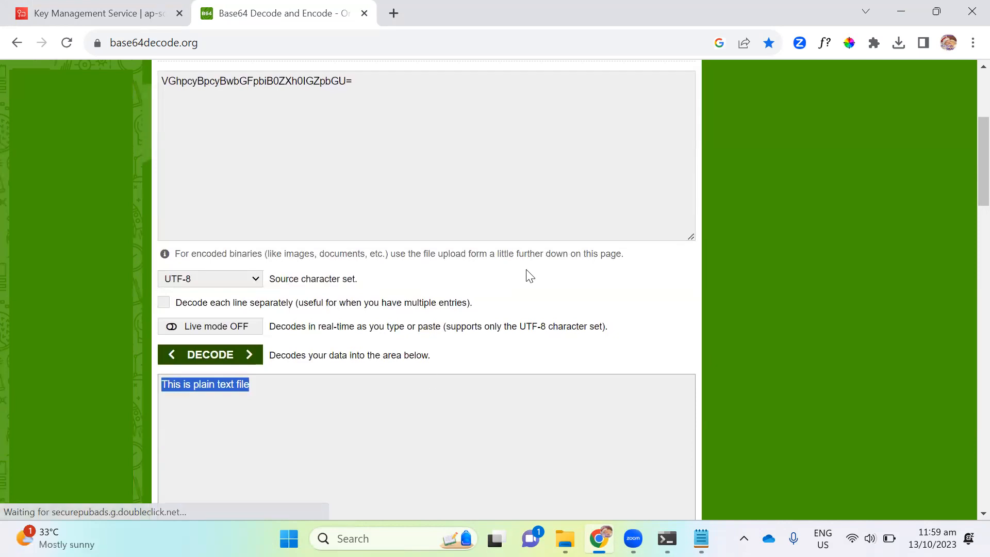